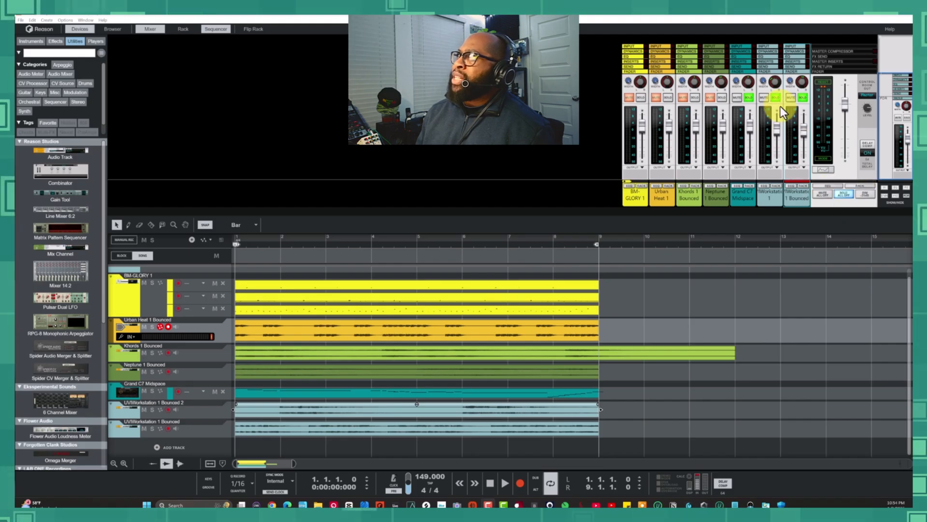
Play the loop with Grand C7 Midspace and UVIWorkstation 1 Bounced soloed, and solo the other UVIWorkstation channel alongside them
left_click(749, 98)
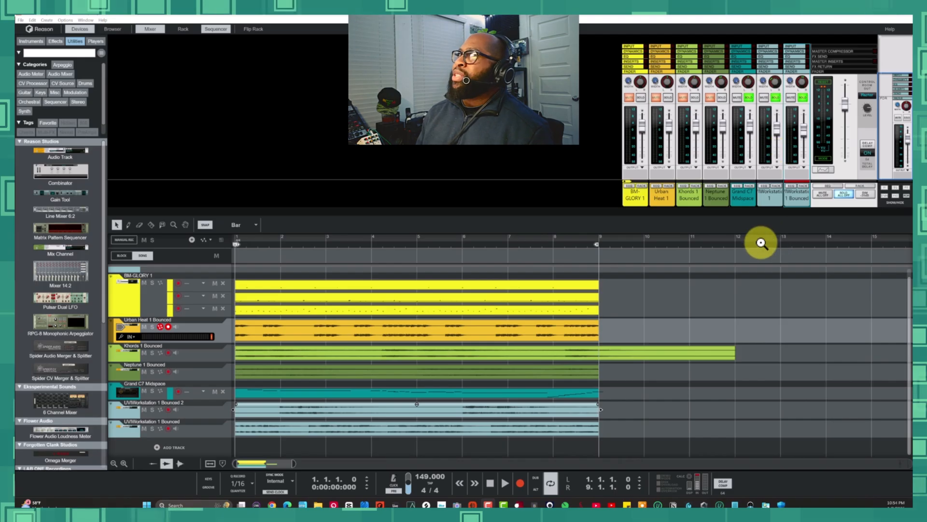
left_click(505, 484)
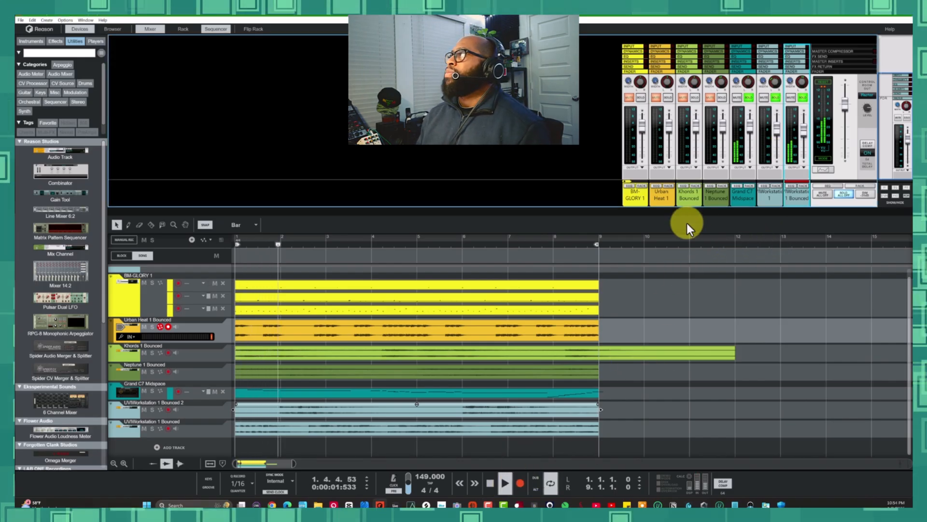
left_click(774, 85)
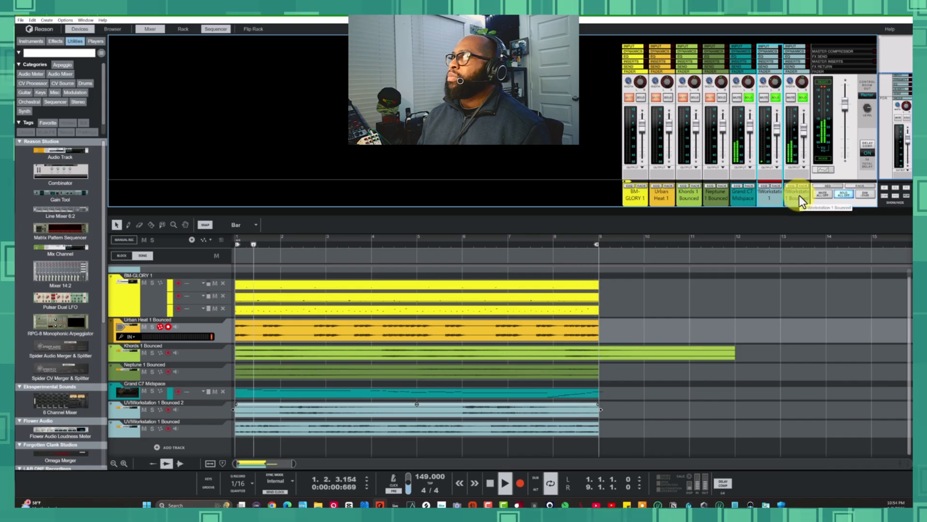
key("space")
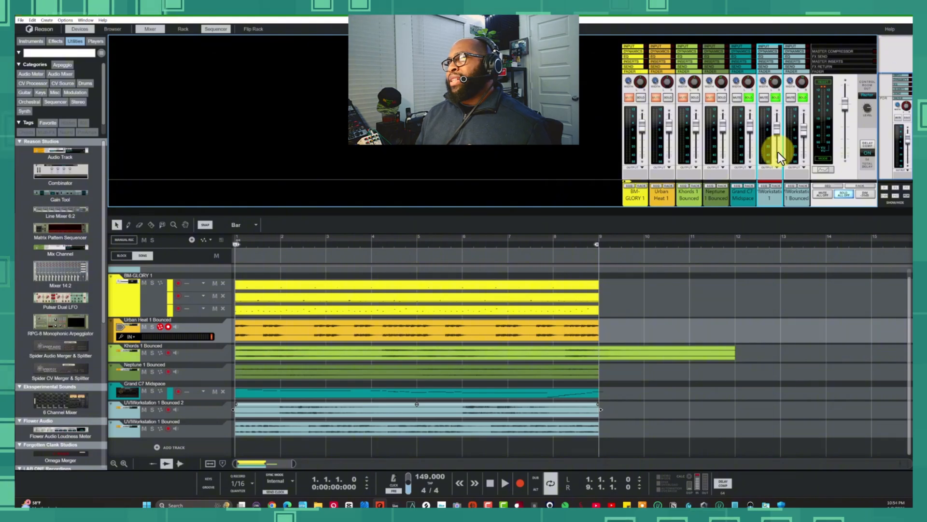
Take Grand C7 Midspace and the first UVIWorkstation channel out of solo and play only UVIWorkstation 1 Bounced
mouse_move(778, 148)
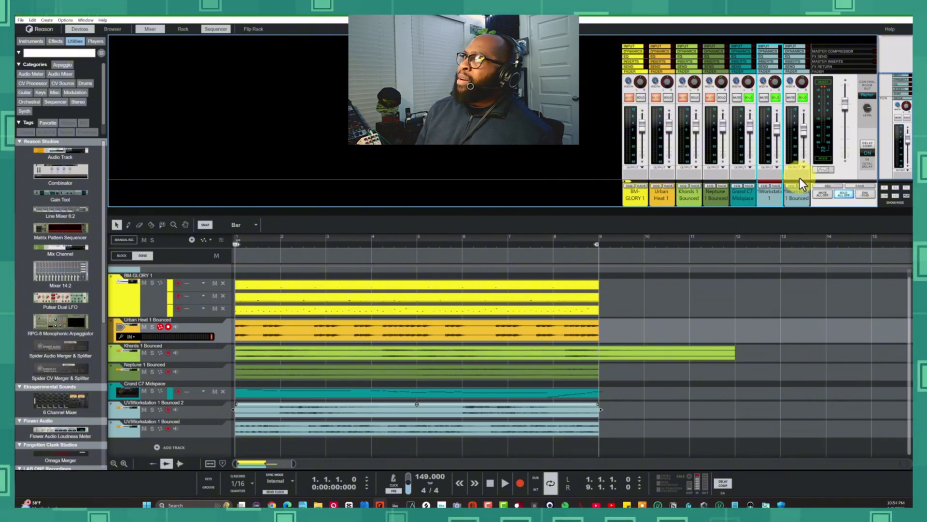
left_click(748, 98)
key("space")
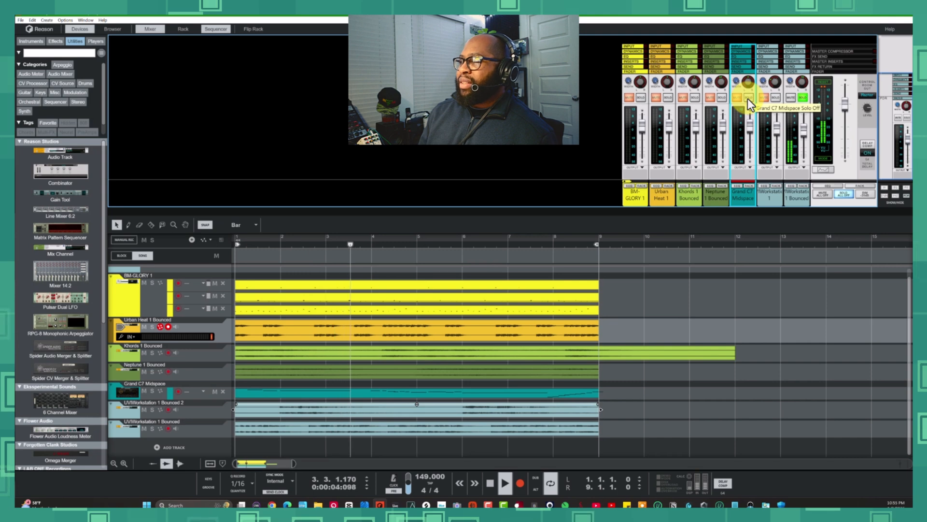
key("space")
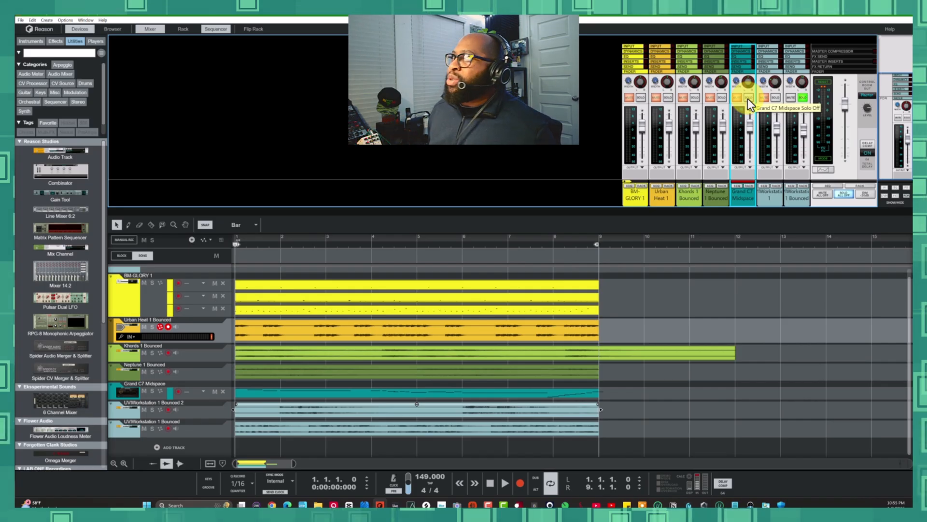
Turn off the solo on UVIWorkstation 1 Bounced and play the full mix
left_click(801, 97)
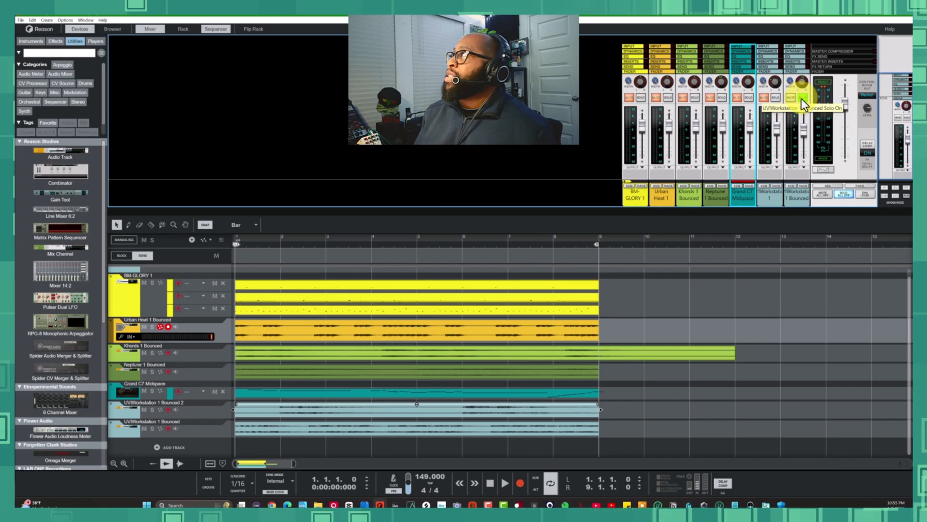
left_click(801, 97)
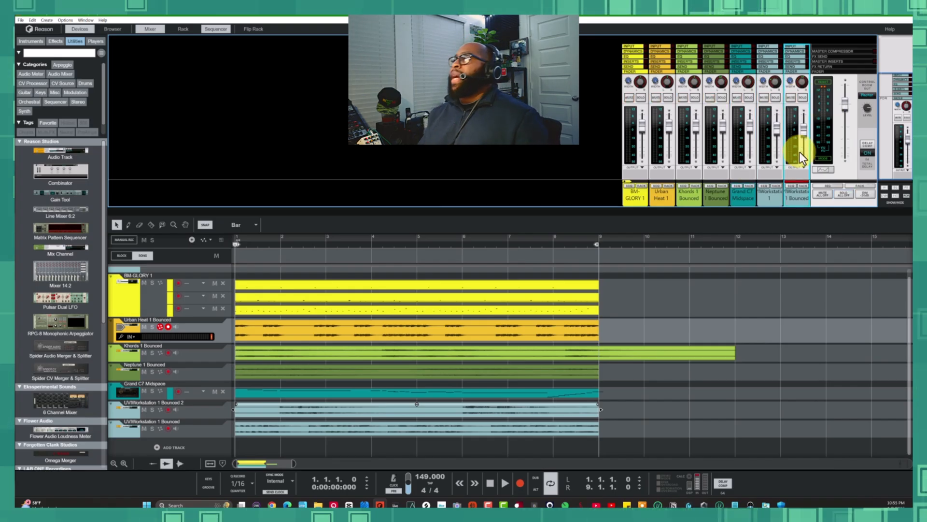
key("space")
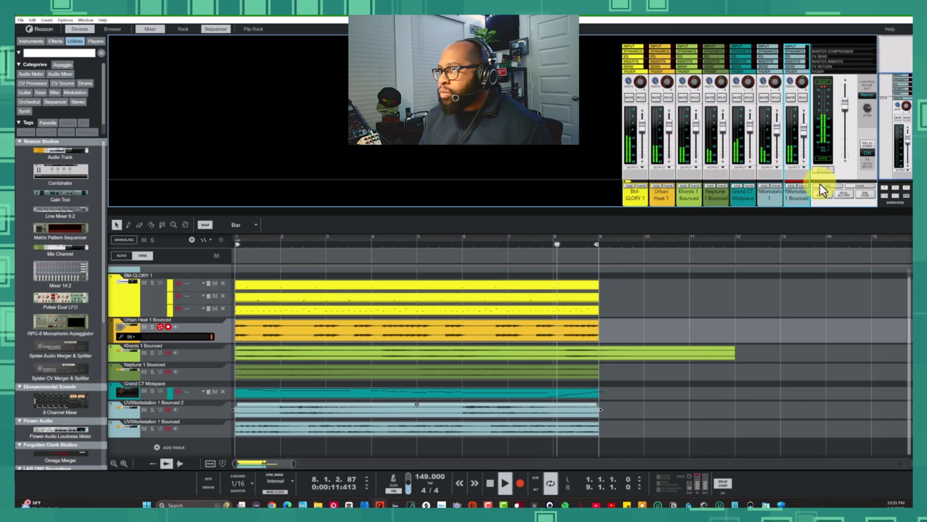
key("space")
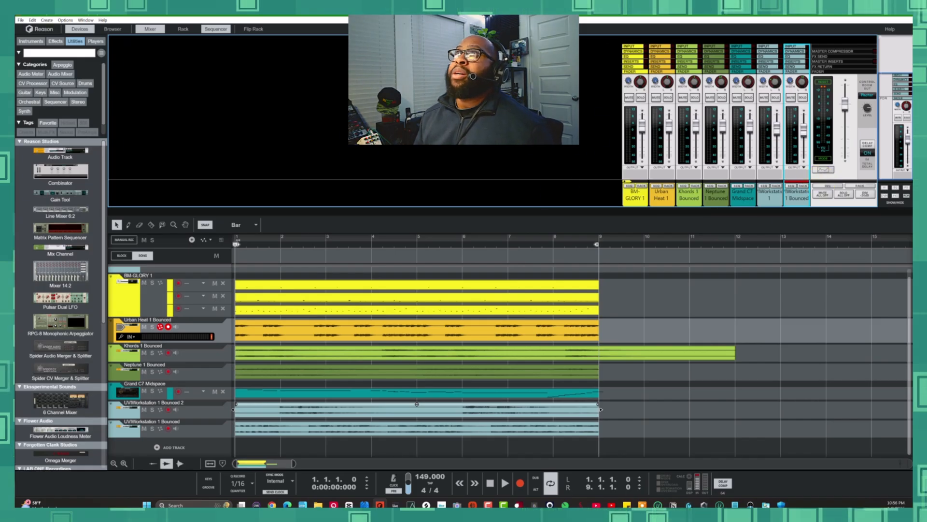
Show the rack in place of the sequencer and bring the UVIWorkstation 1 Bounced audio track device into view
left_click(217, 30)
left_click(189, 29)
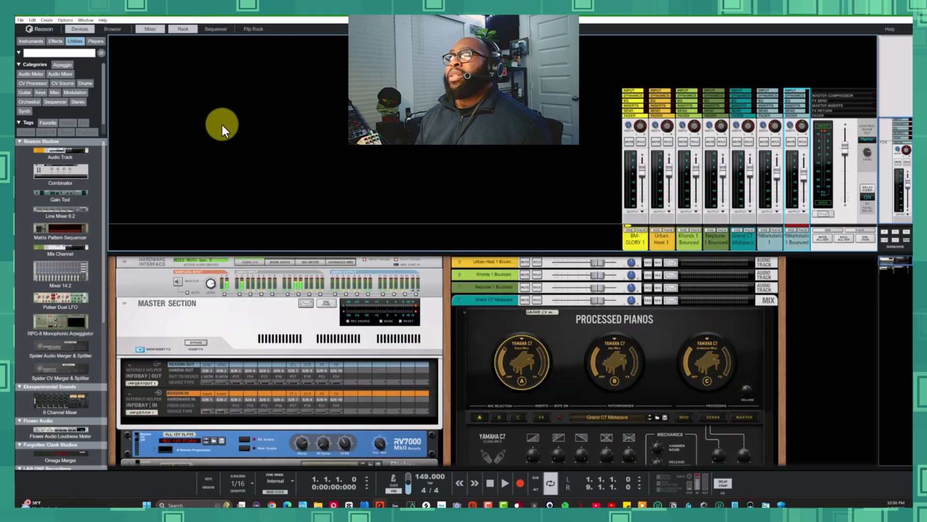
scroll(474, 278, "down", 5)
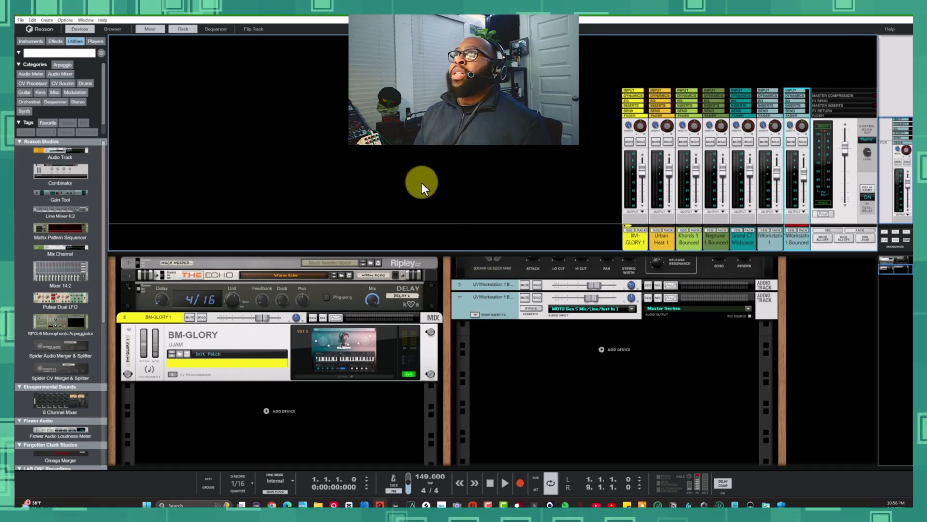
left_click(218, 31)
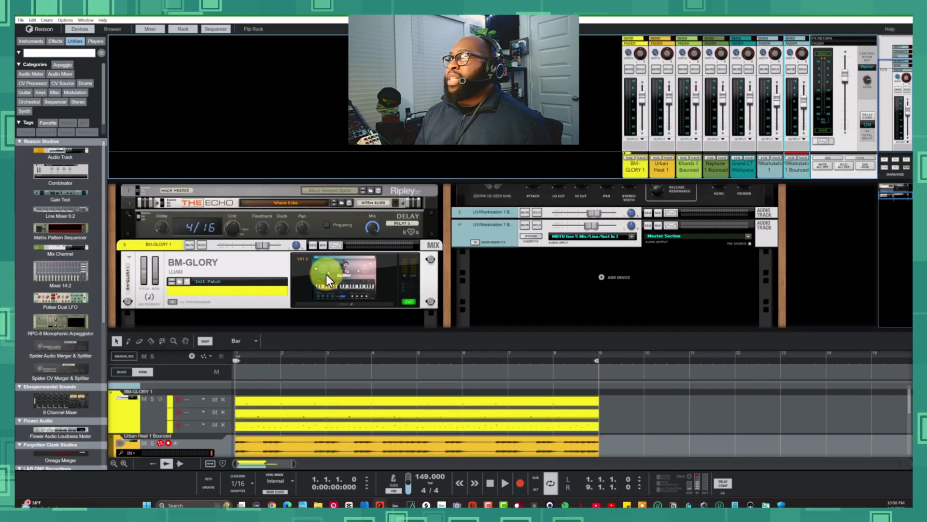
scroll(356, 401, "down", 3)
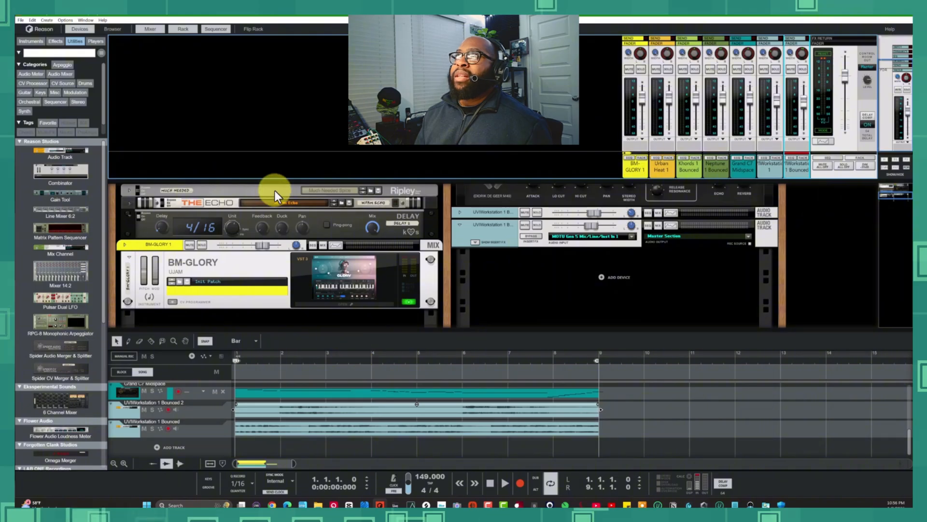
left_click(209, 29)
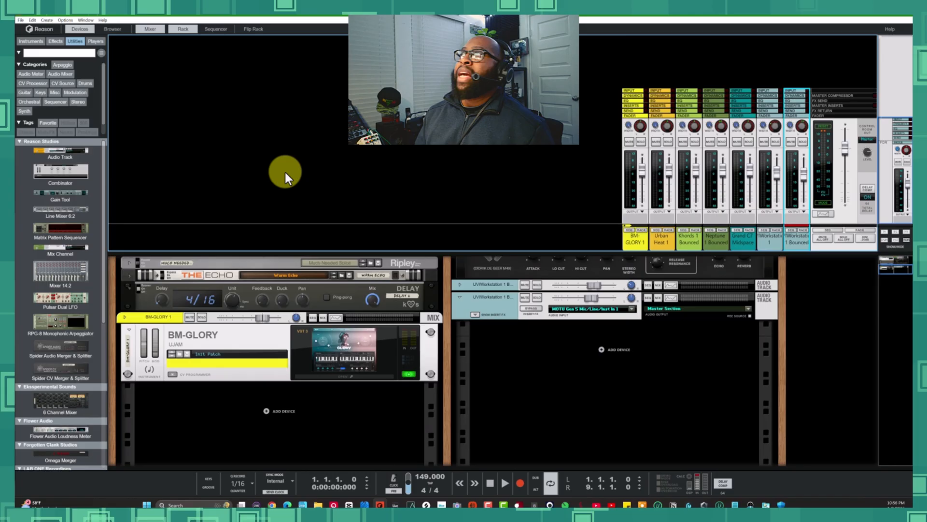
Add a Pulsar Dual LFO to the insert FX section of the UVIWorkstation 1 Bounced audio track and keep the inserts shown
left_click(474, 315)
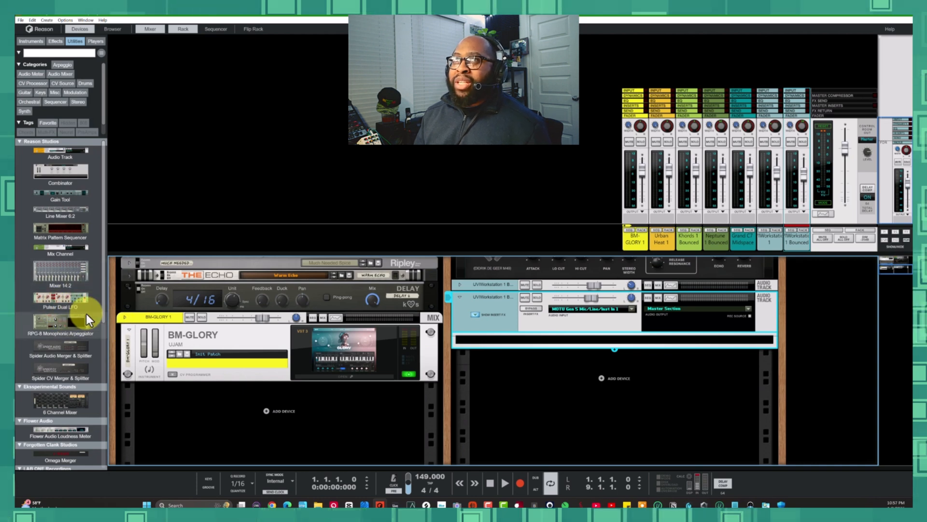
left_click(69, 301)
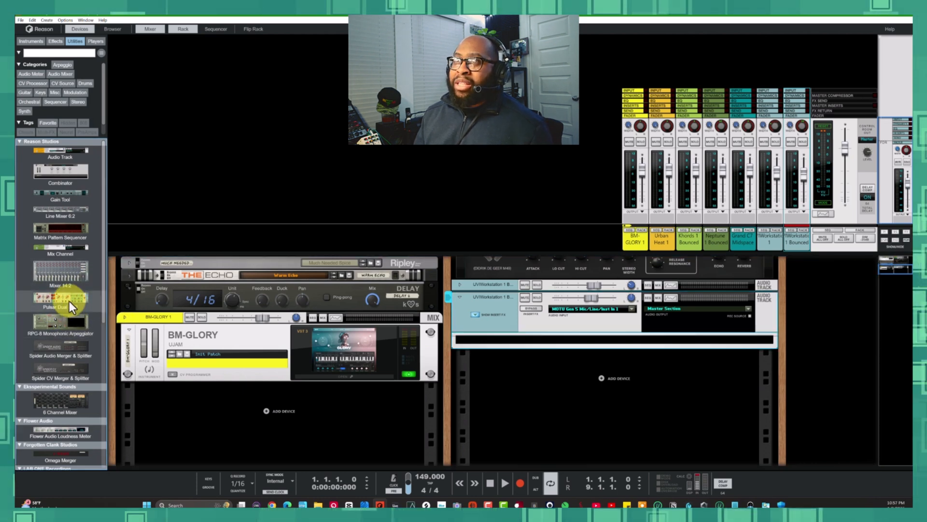
left_click_drag(79, 301, 90, 121)
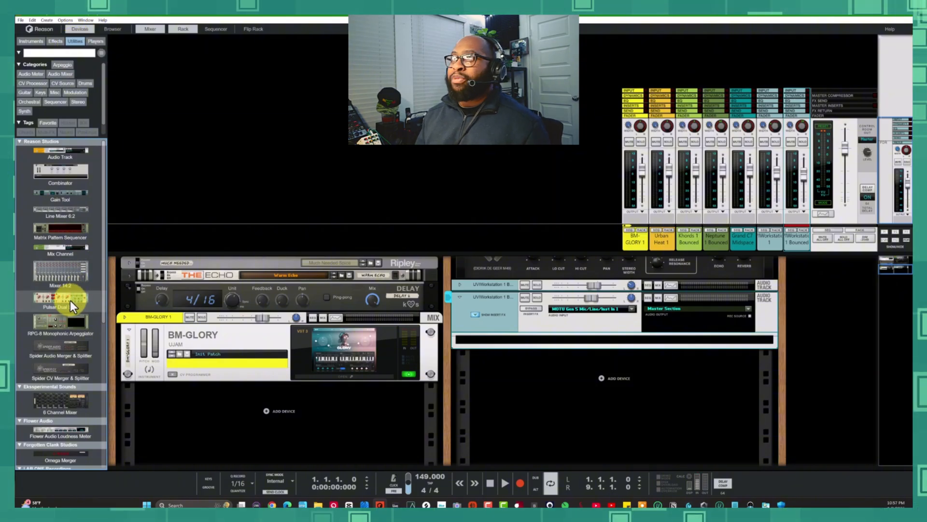
mouse_move(70, 300)
left_mouse_down()
mouse_move(372, 316)
mouse_move(509, 340)
left_mouse_up()
left_click(474, 315)
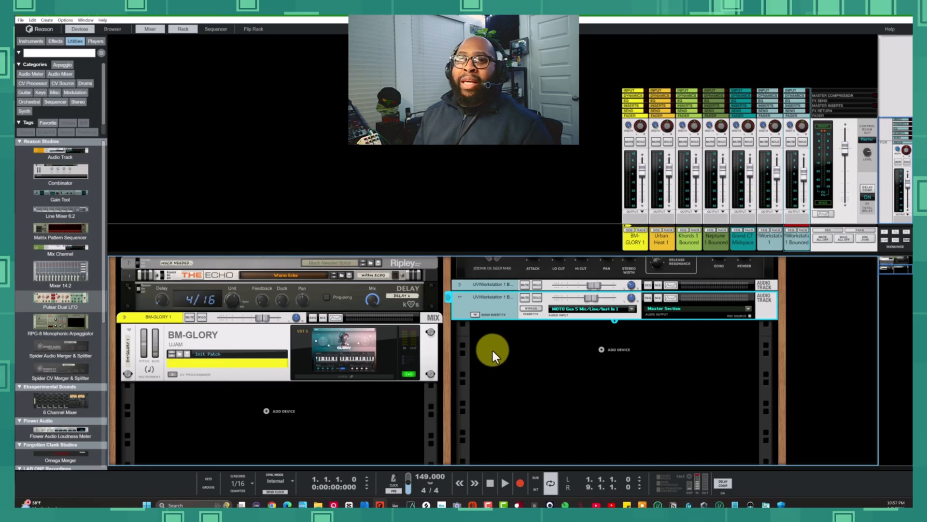
left_click(475, 314)
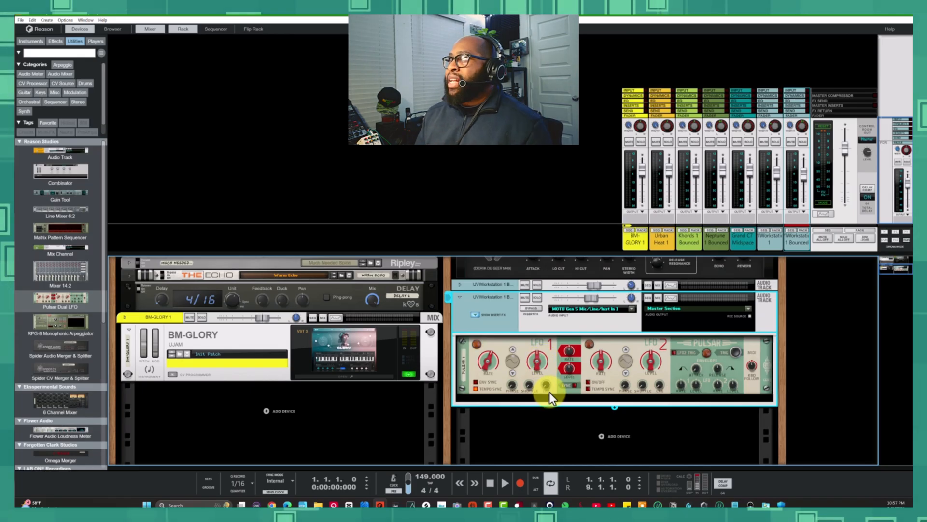
Solo the UVIWorkstation 1 Bounced channel during playback, select the Pulsar device, and stop playback
key("space")
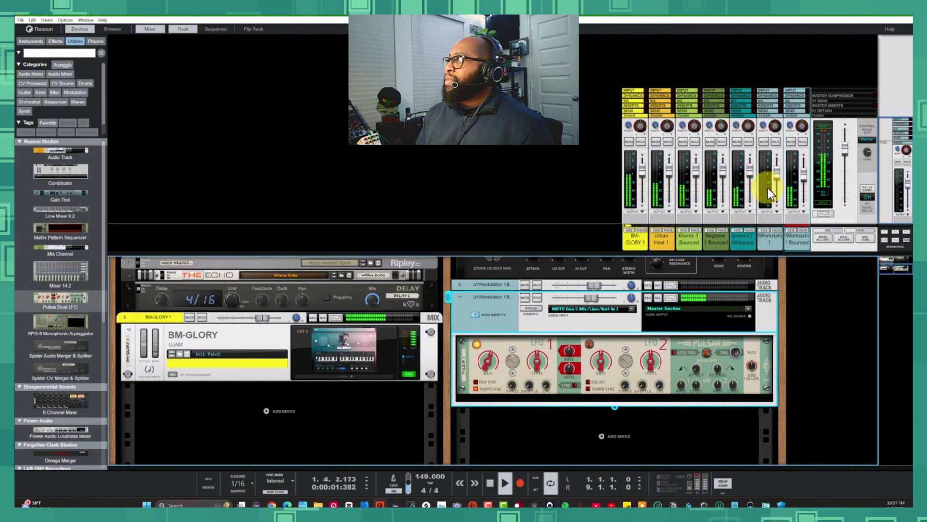
left_click(800, 141)
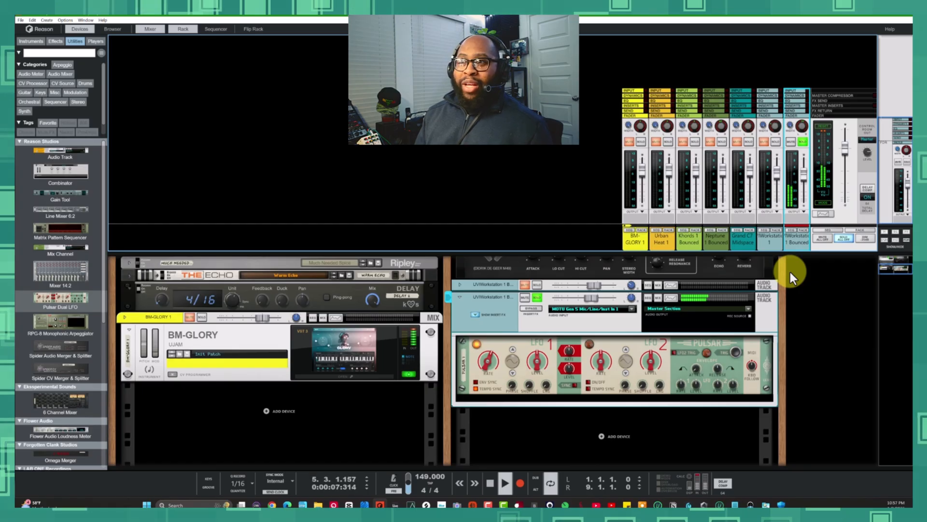
left_click(532, 362)
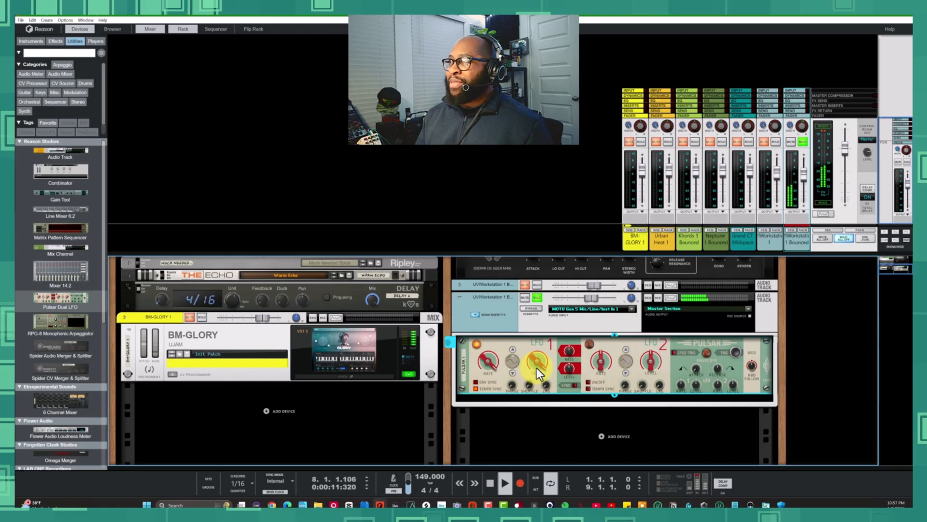
key("space")
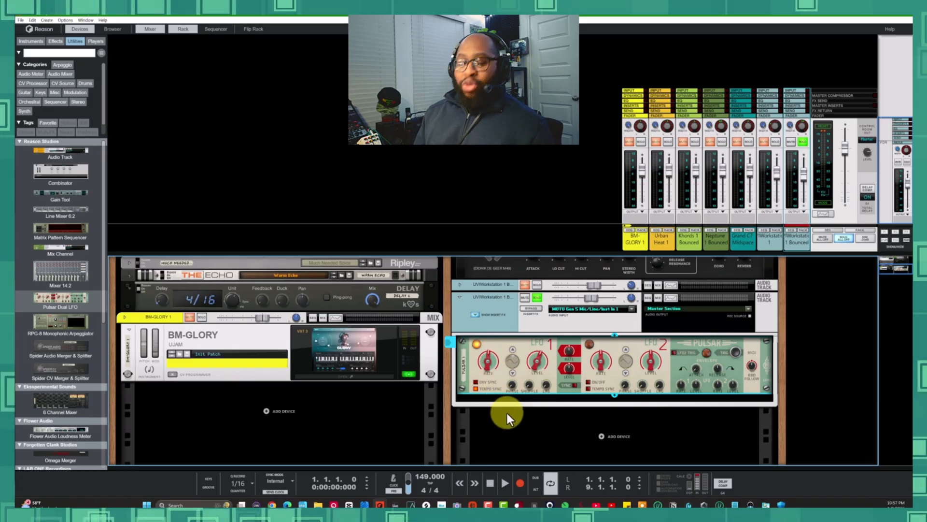
Flip the rack to its rear and cable Pulsar's first LFO 1 CV output to the audio track's Pan CV input
key("Tab")
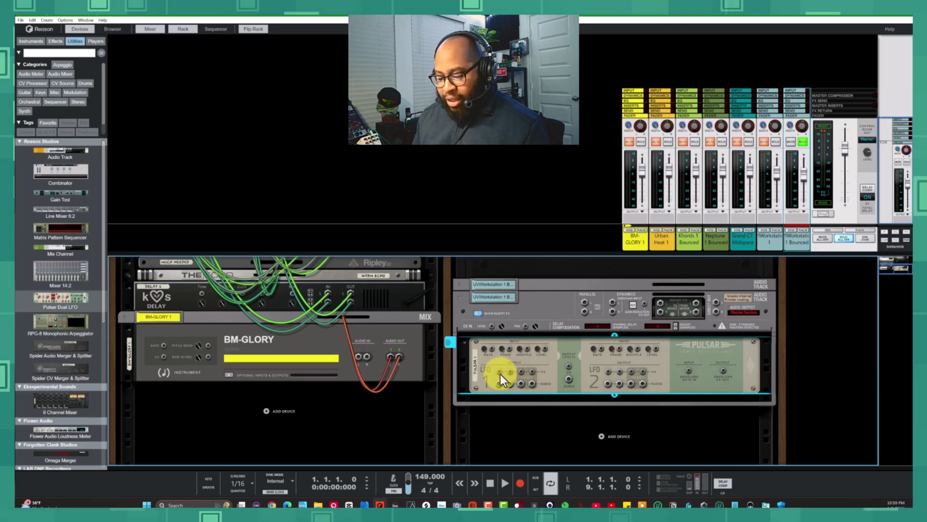
key("Tab")
mouse_move(594, 359)
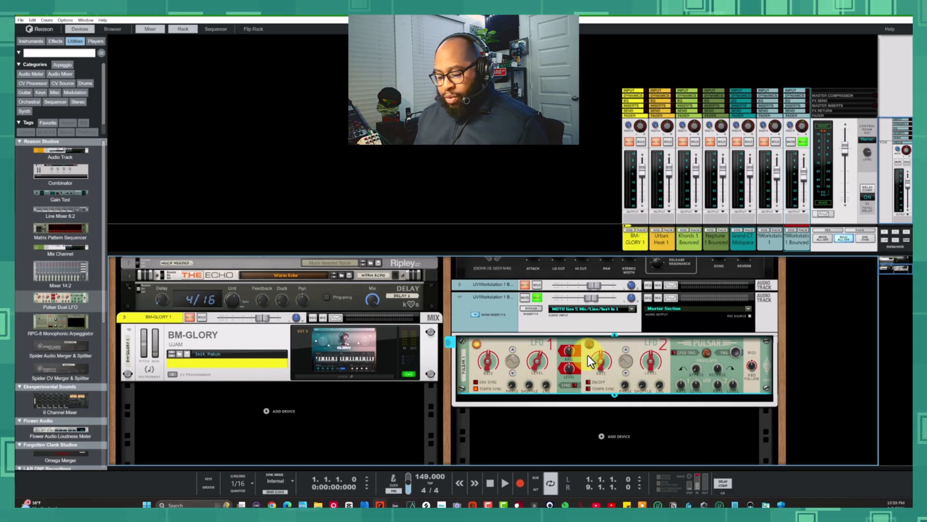
key("Tab")
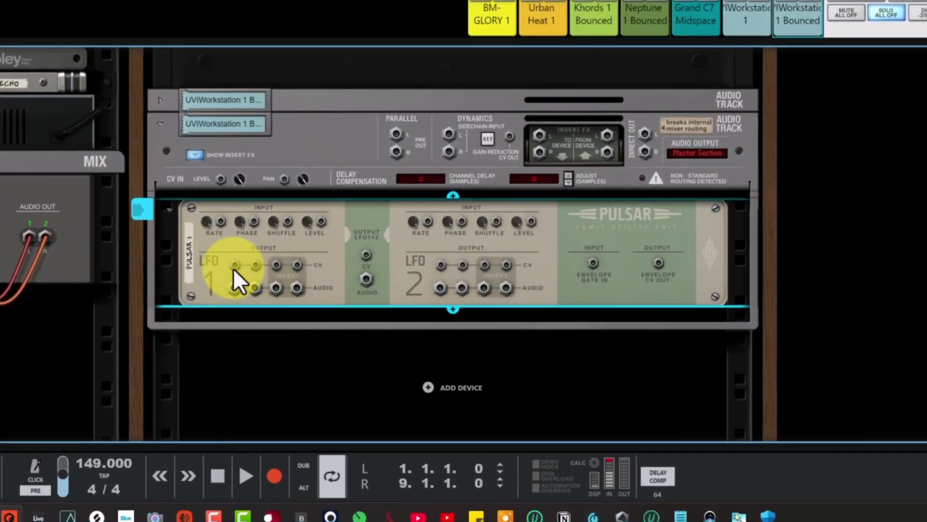
left_click_drag(499, 381, 499, 366)
left_click_drag(245, 264, 239, 259)
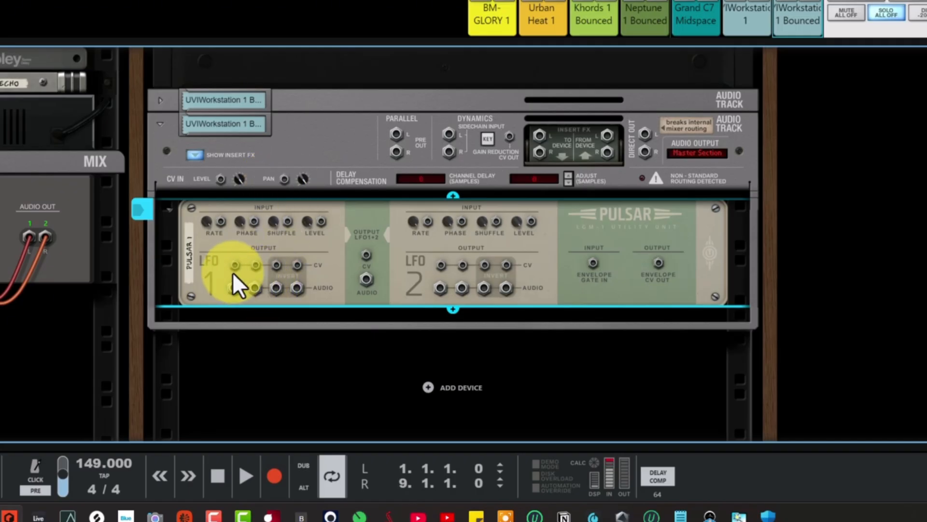
left_click_drag(233, 266, 283, 183)
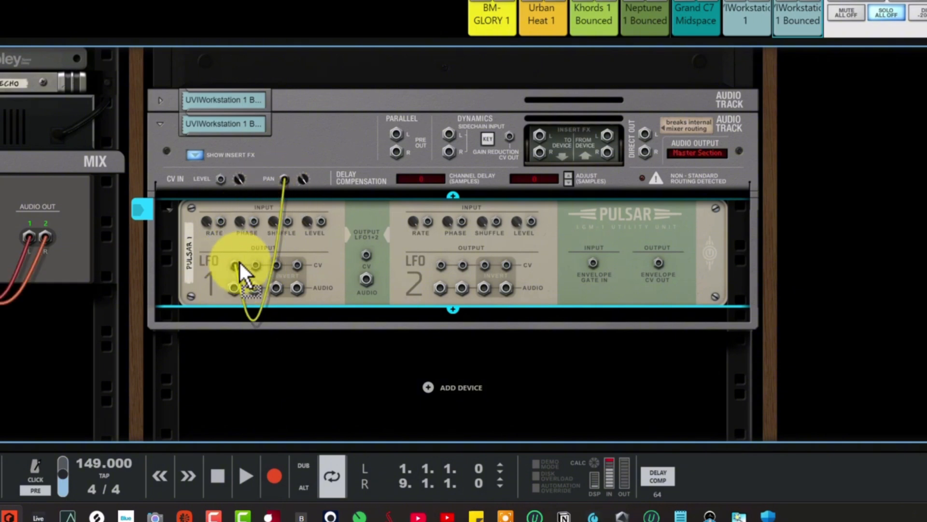
left_click_drag(239, 263, 236, 257)
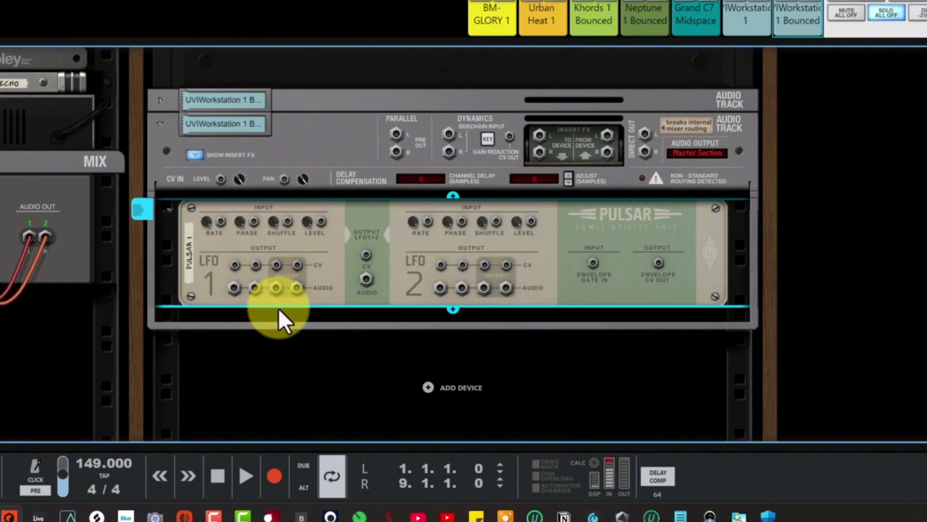
left_click_drag(236, 265, 282, 183)
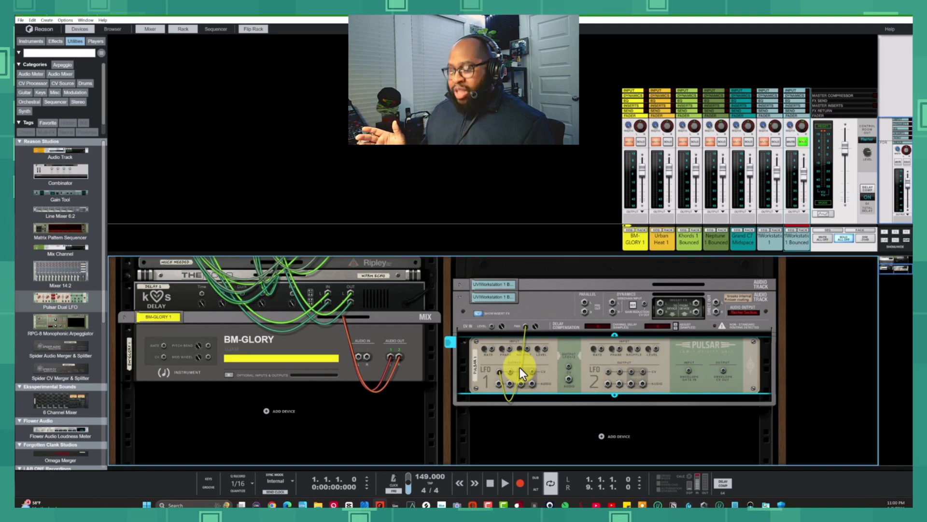
Move the LFO 1 cable from the audio track's Pan CV input to its Level CV input and flip the rack to the front
key("Tab")
key("Tab")
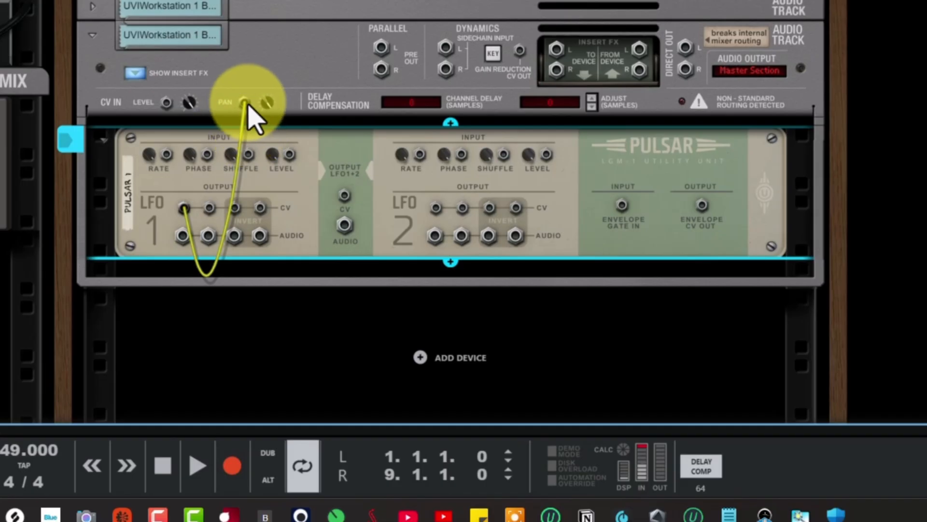
left_click_drag(442, 261, 429, 263)
left_click_drag(222, 106, 168, 103)
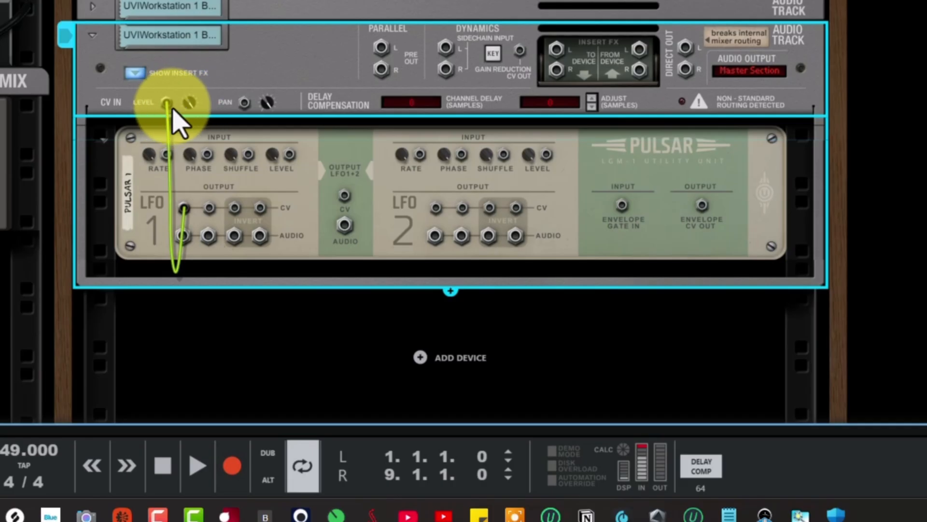
key("Tab")
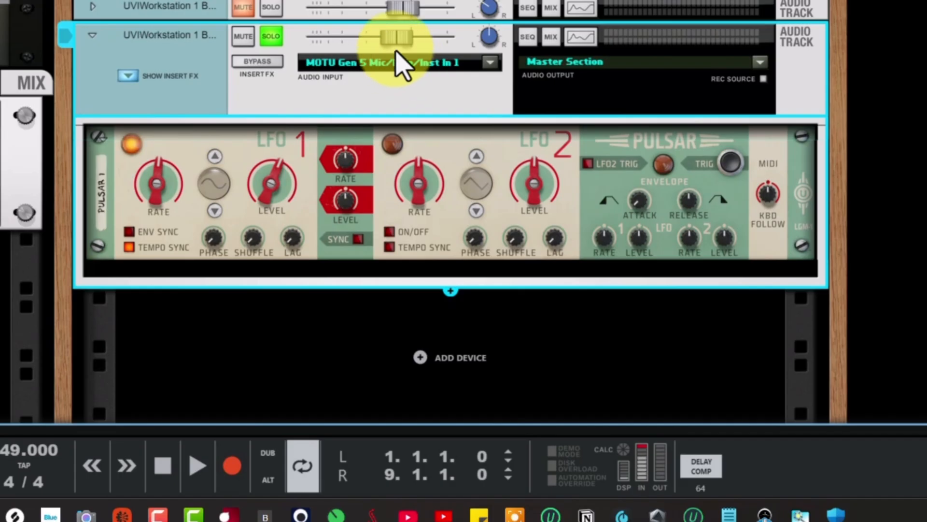
Try different LFO 1 level settings on Pulsar, check its rear cabling, and audition the level modulation during playback
left_click_drag(265, 188, 265, 236)
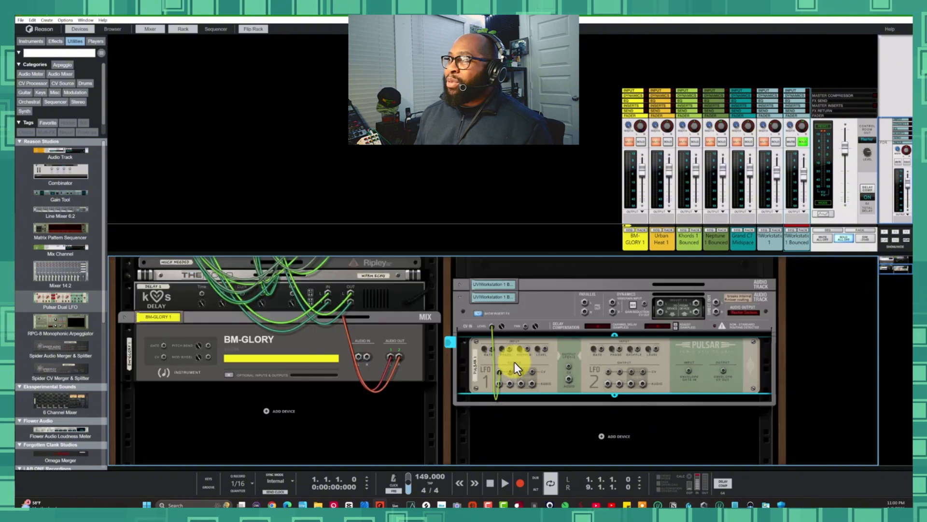
key("Tab")
key("Tab")
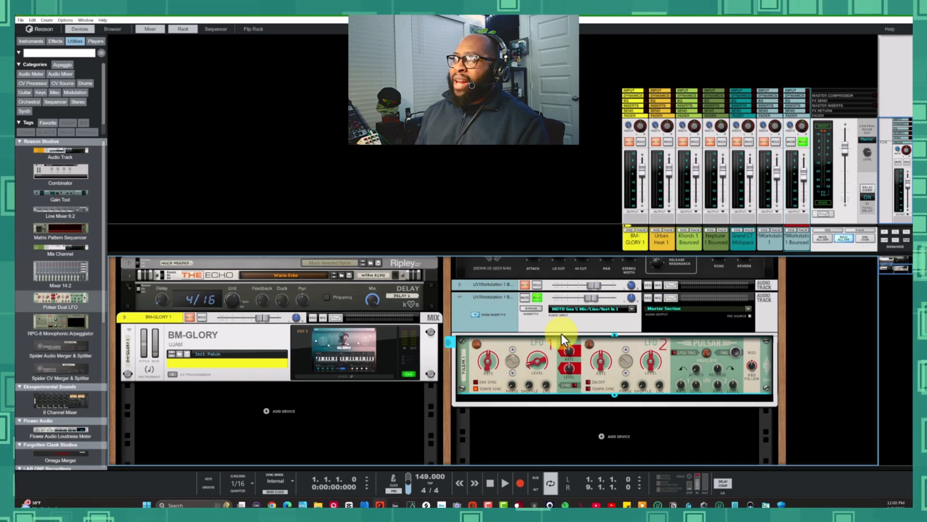
mouse_move(538, 362)
left_click_drag(538, 363, 538, 363)
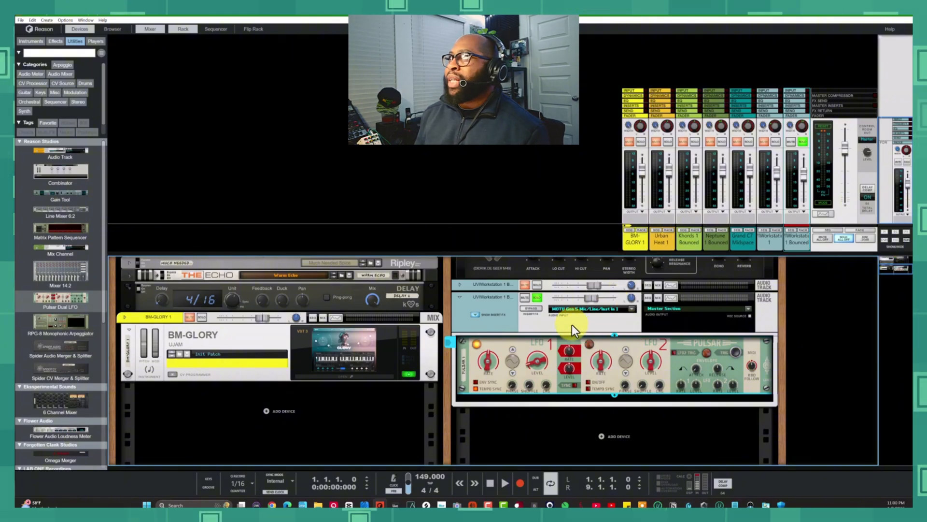
key("space")
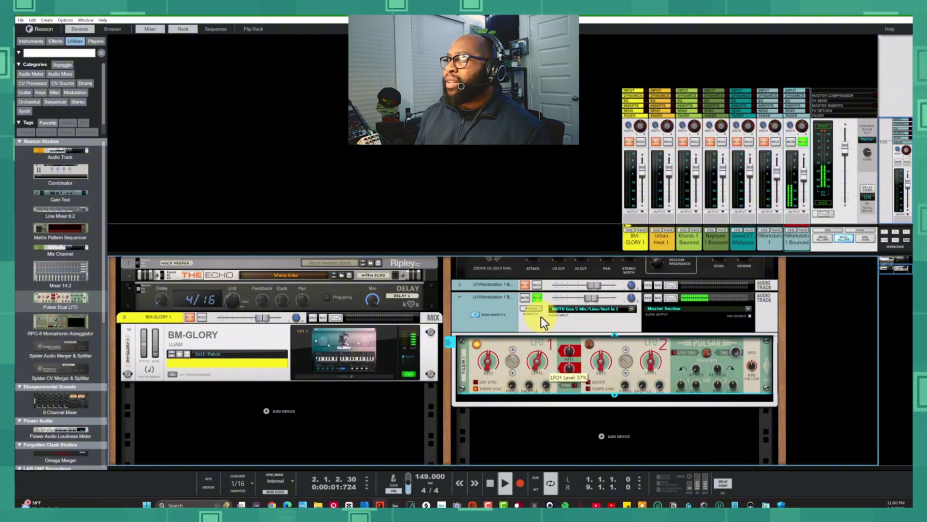
left_click_drag(541, 317, 540, 323)
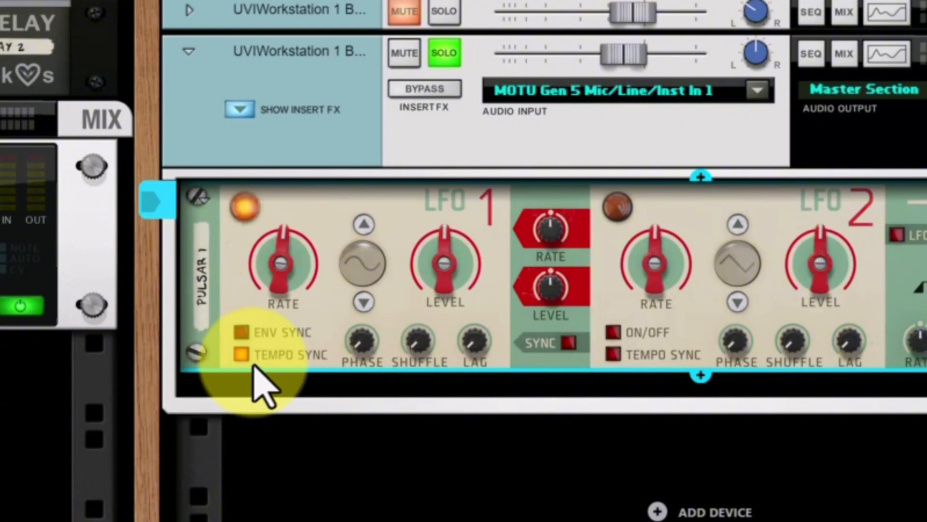
Turn on Sync between Pulsar's two LFOs and compare LFO 1's stepped waveform with the sine, keeping the sine
left_click(569, 343)
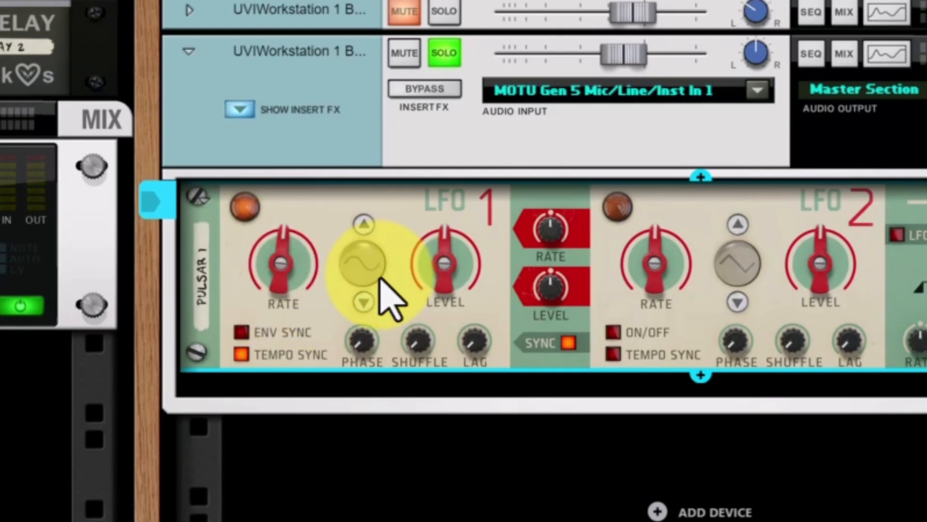
left_click(364, 303)
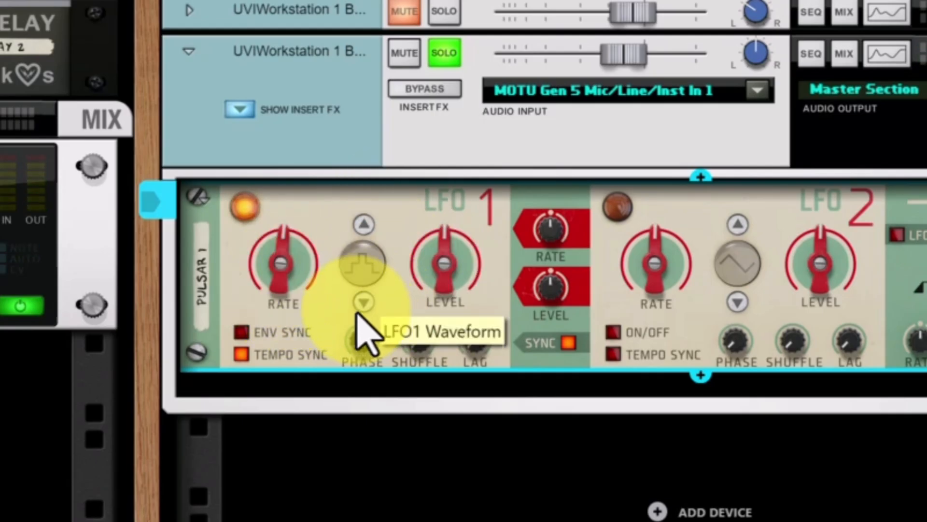
left_click(367, 239)
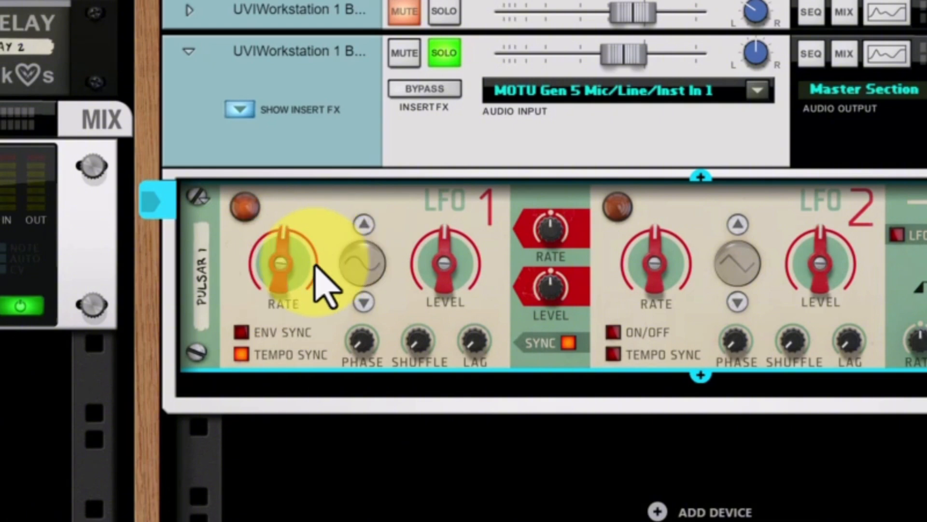
Raise LFO 1's tempo-synced rate to 1/16
left_click_drag(280, 292, 280, 193)
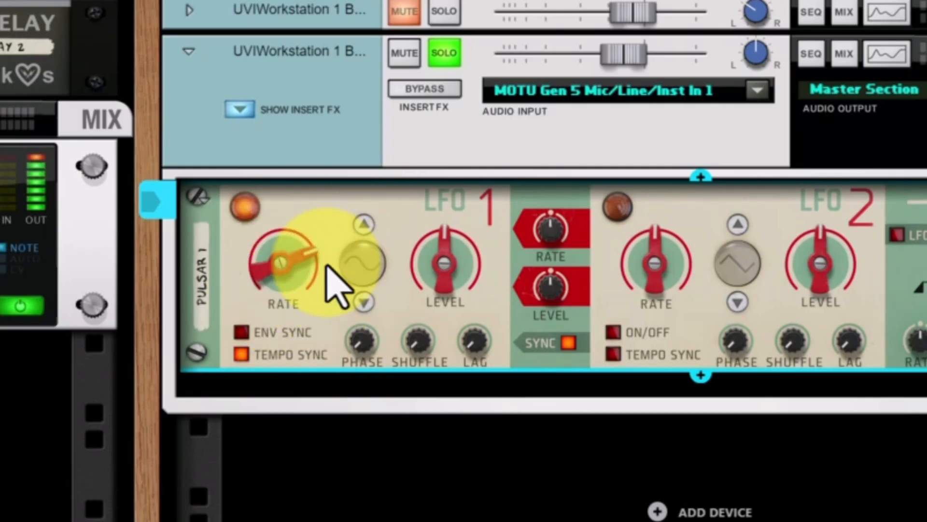
left_click_drag(315, 290, 315, 237)
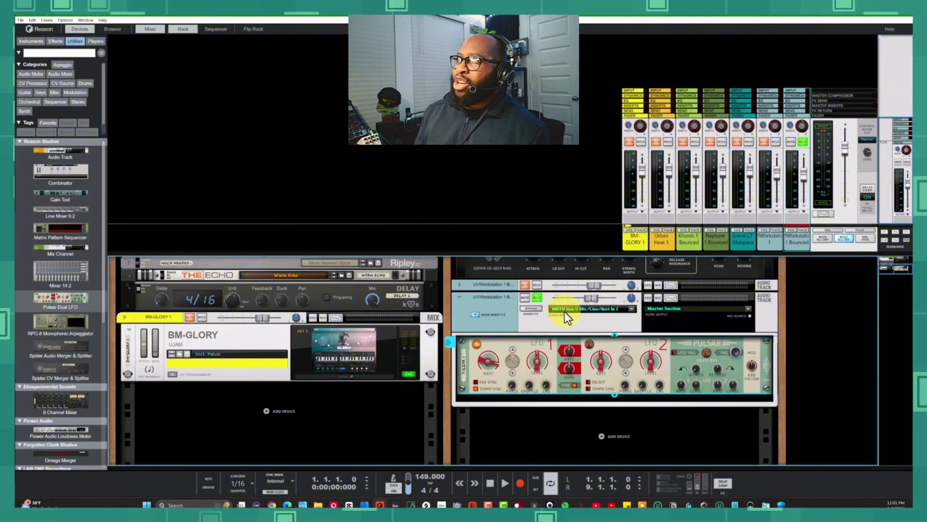
Lower the soloed audio track's level fader and raise LFO 1's level to 65% while auditioning the modulation
left_click(589, 299)
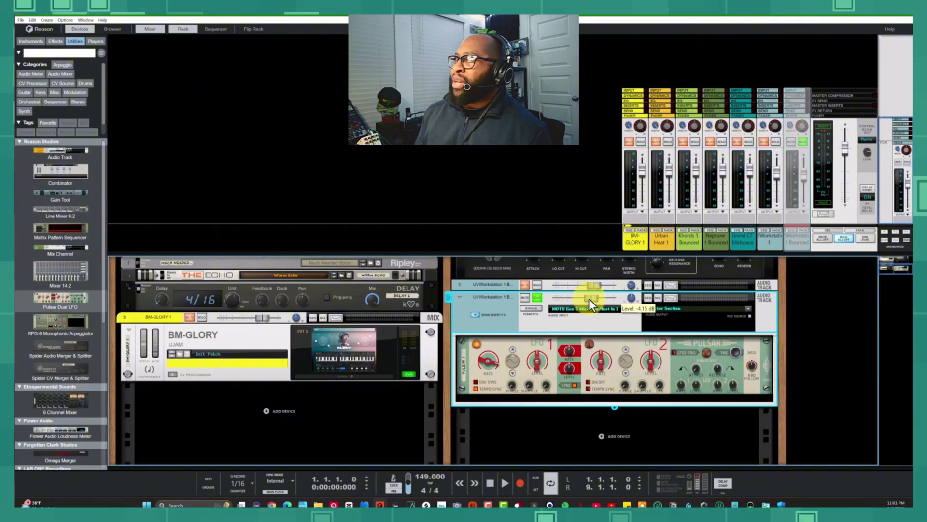
left_click_drag(589, 300, 570, 305)
key("space")
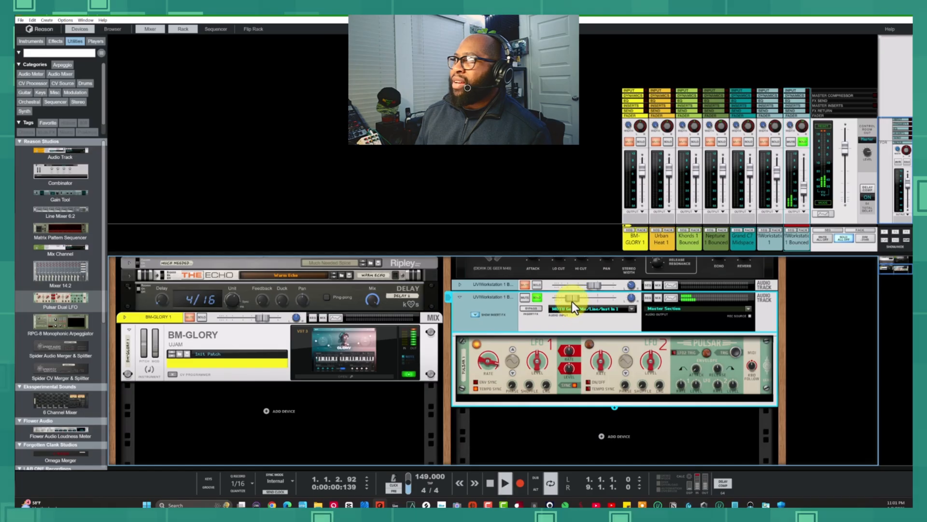
left_click(537, 356)
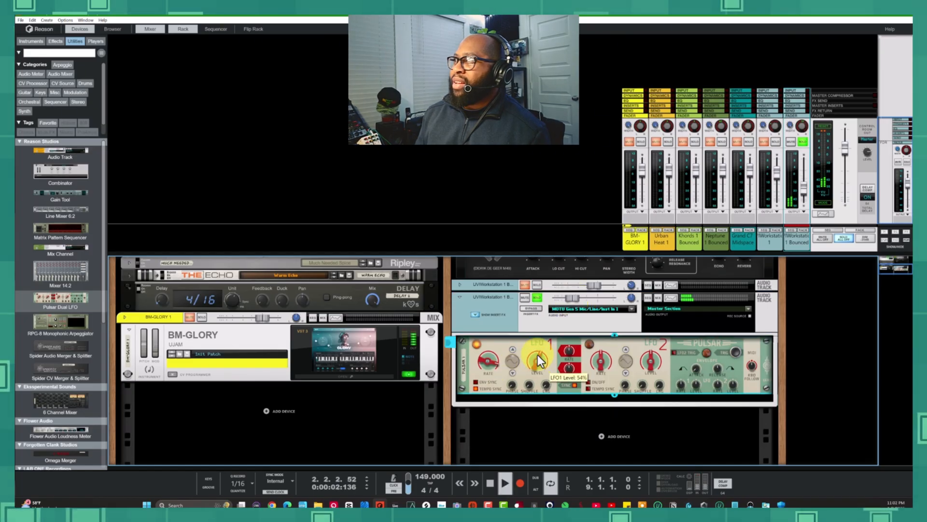
mouse_move(538, 355)
left_mouse_down()
mouse_move(541, 340)
mouse_move(538, 370)
left_mouse_up()
key("space")
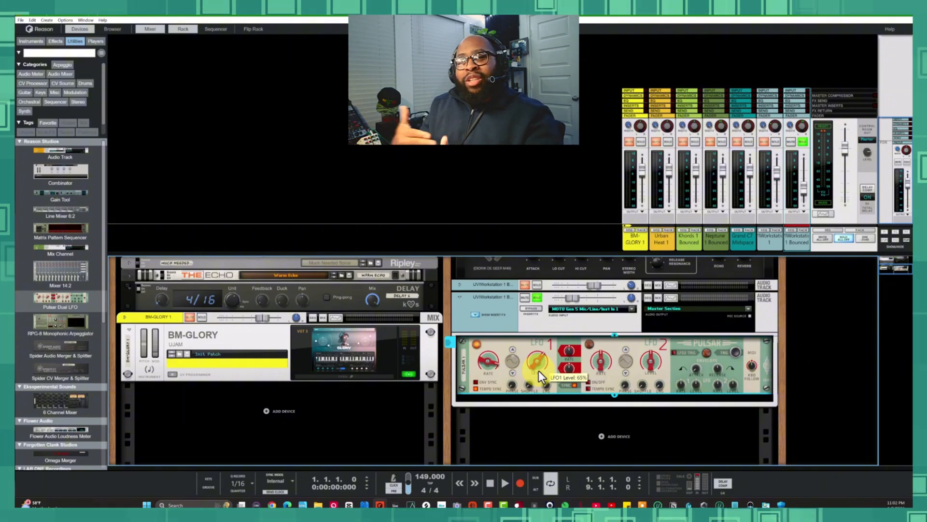
Raise the soloed audio track's fader to about -4 dB and lower LFO 1's level to 32%
left_click_drag(572, 298, 589, 301)
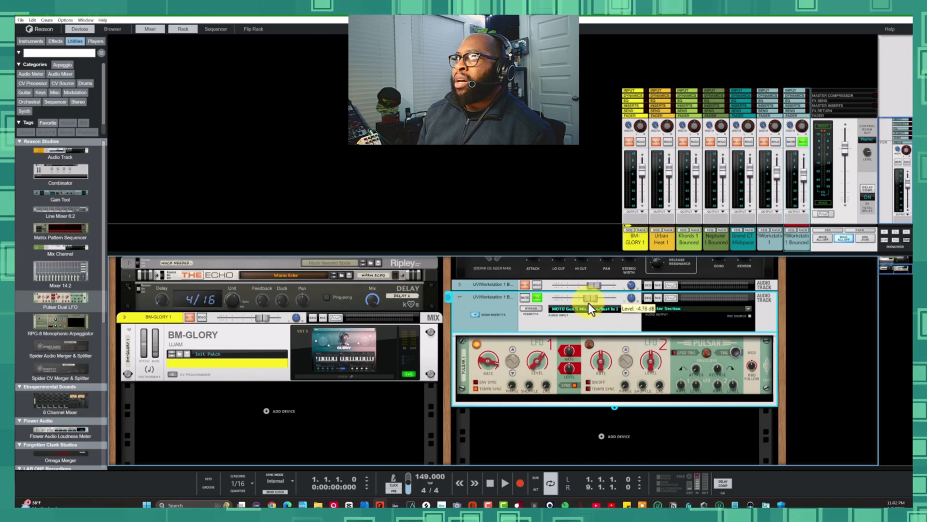
mouse_move(593, 298)
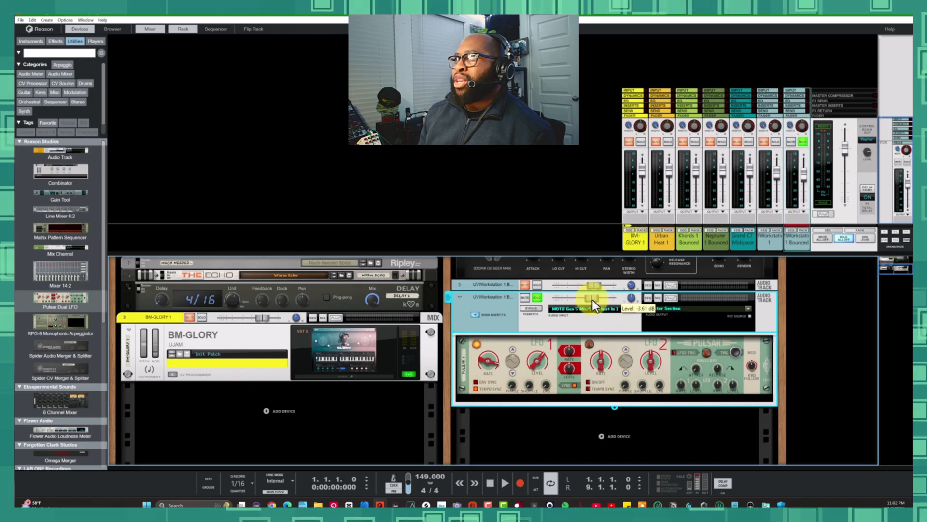
left_click_drag(592, 299, 592, 300)
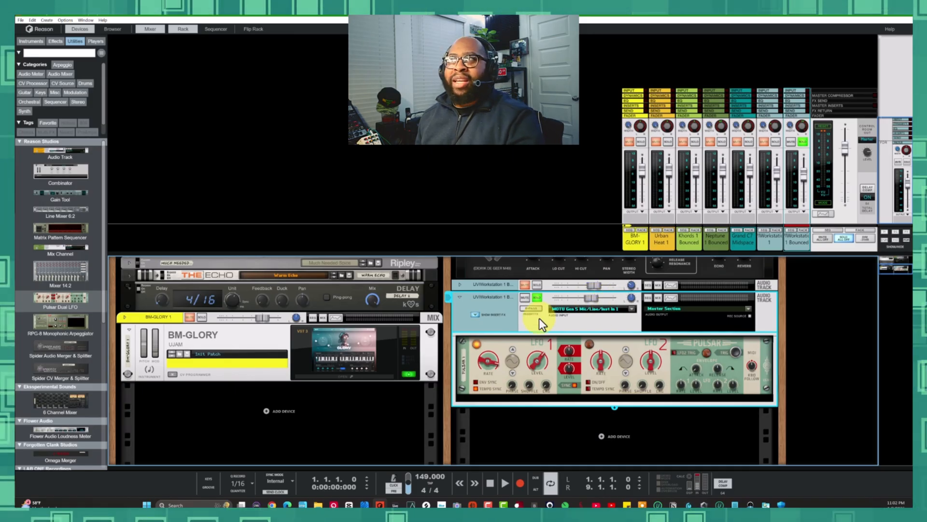
mouse_move(536, 364)
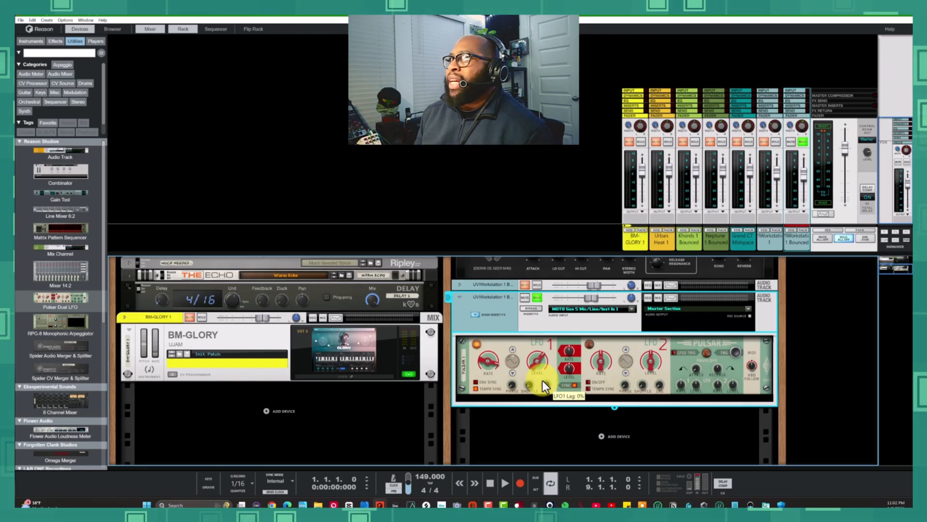
left_click_drag(537, 364, 539, 378)
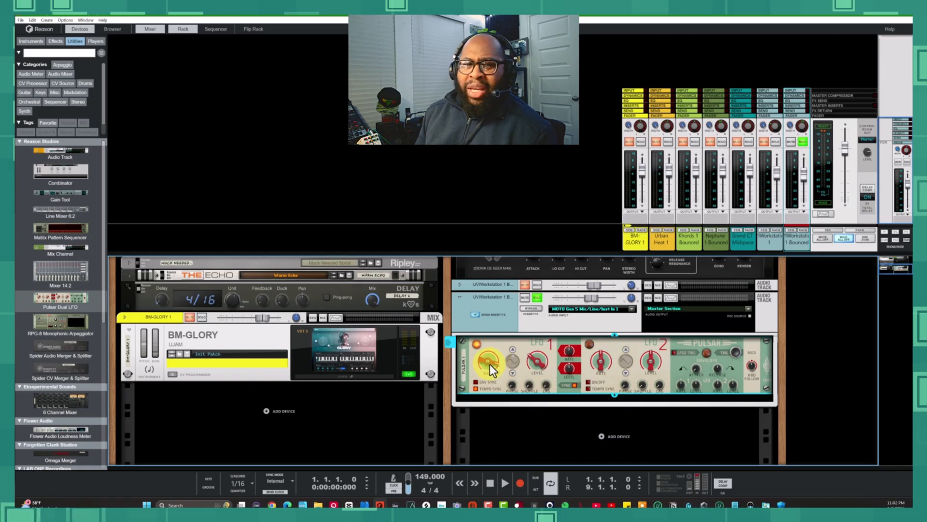
mouse_move(491, 363)
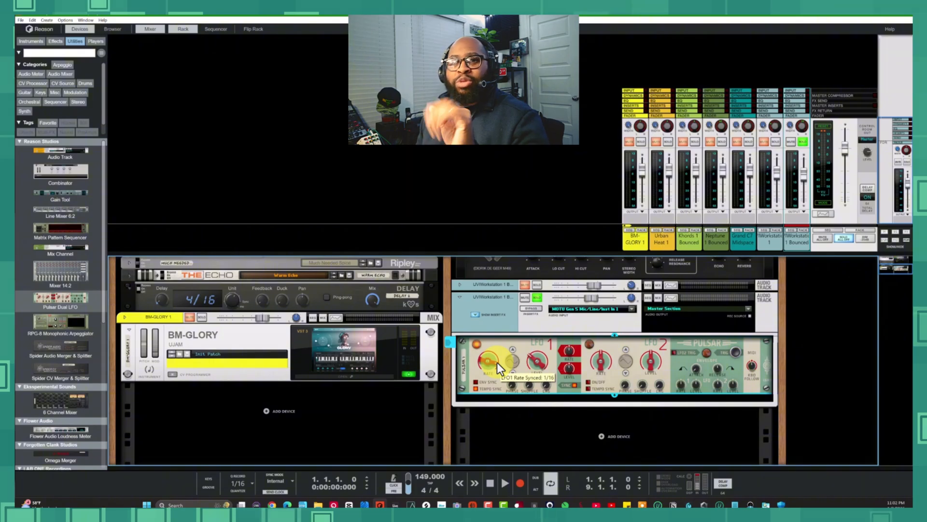
mouse_move(528, 358)
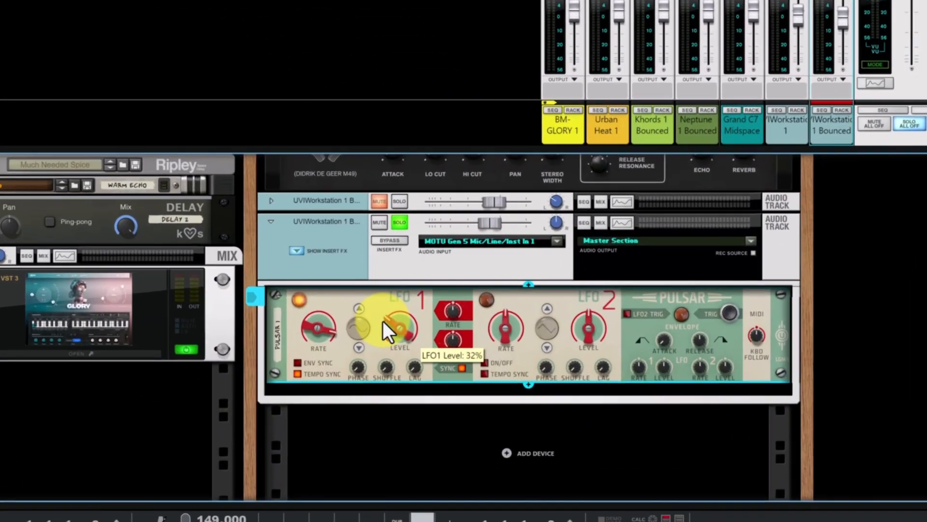
Move the LFO 1 cable from the audio track's Level CV input to its Pan CV input and center the channel's pan
key("Tab")
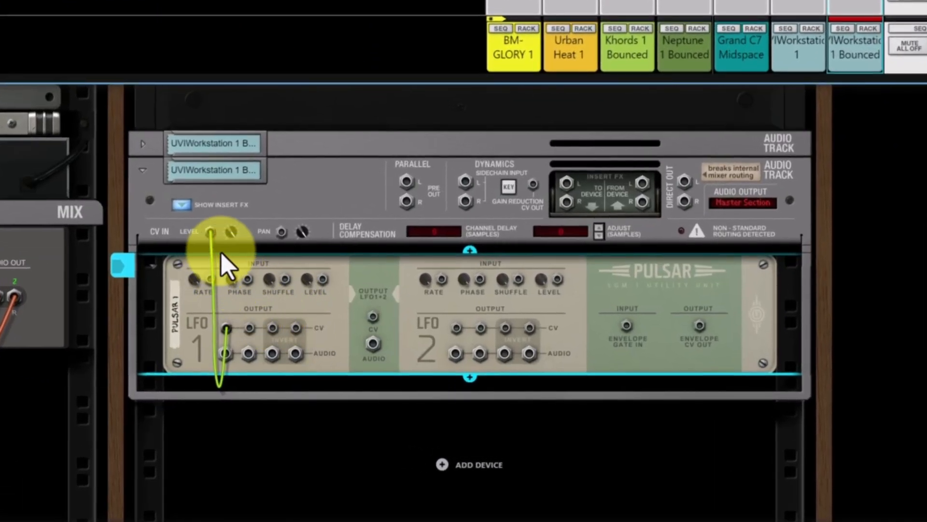
left_click_drag(211, 232, 282, 232)
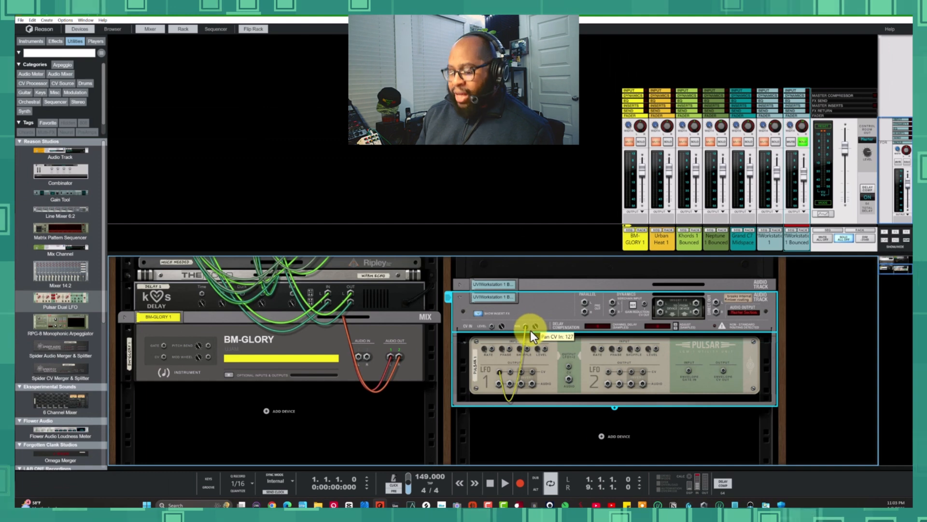
key("Tab")
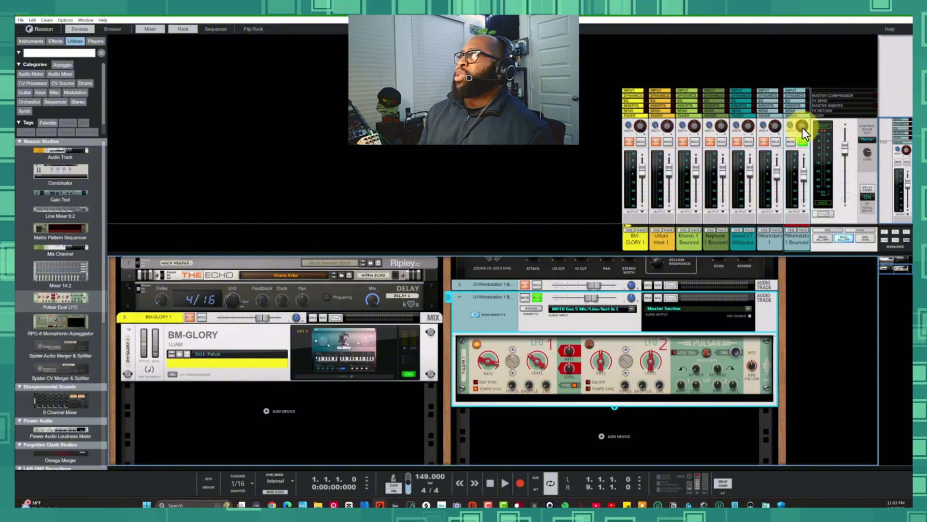
mouse_move(801, 127)
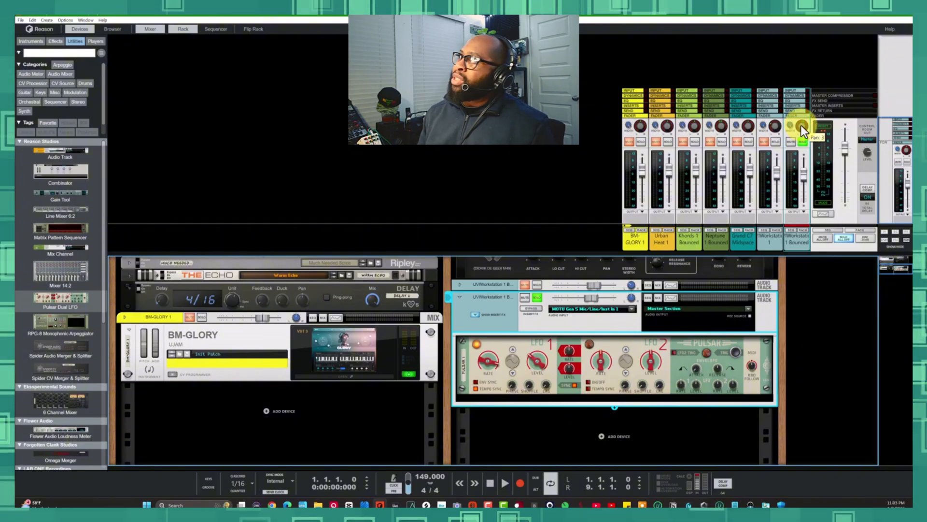
left_click(801, 127, "ctrl")
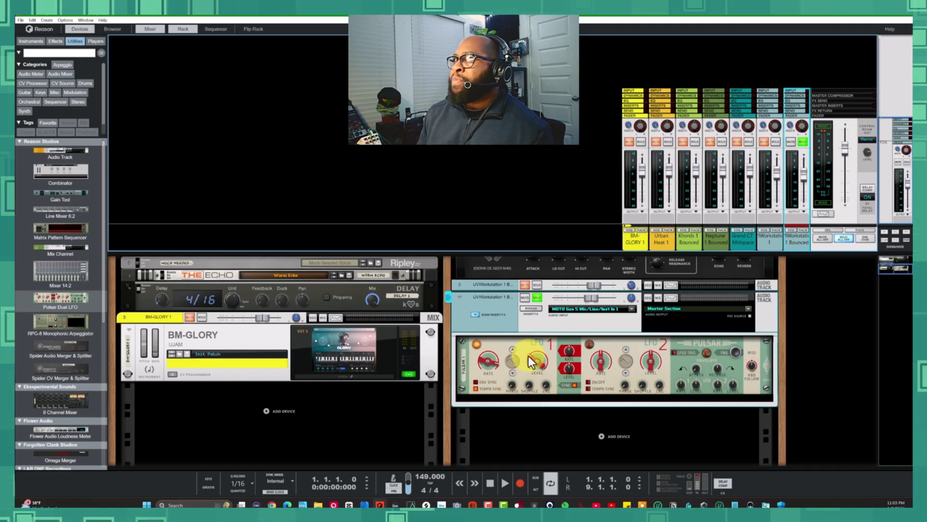
Check the rear cable path from Pulsar's LFO 1 CV output to the track's Pan CV input, ending at the rack front
key("Tab")
left_click_drag(499, 372, 529, 333)
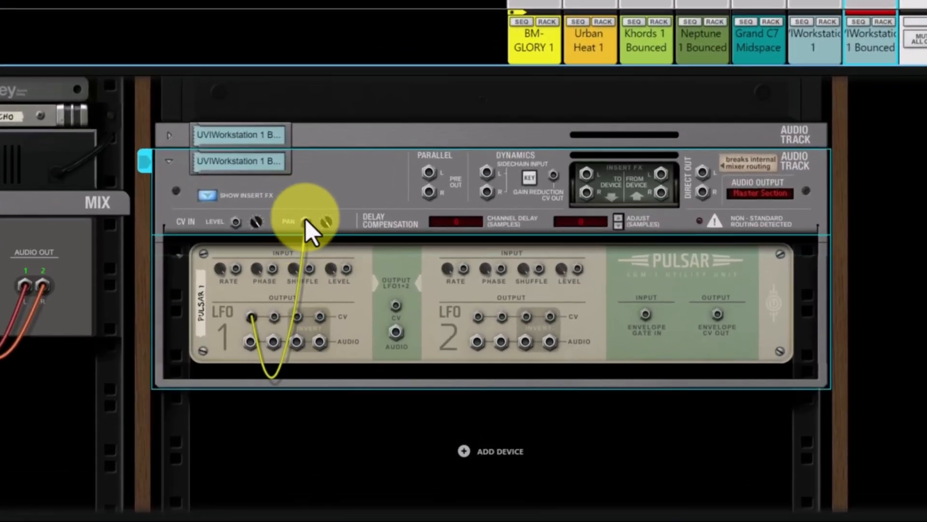
key("Tab")
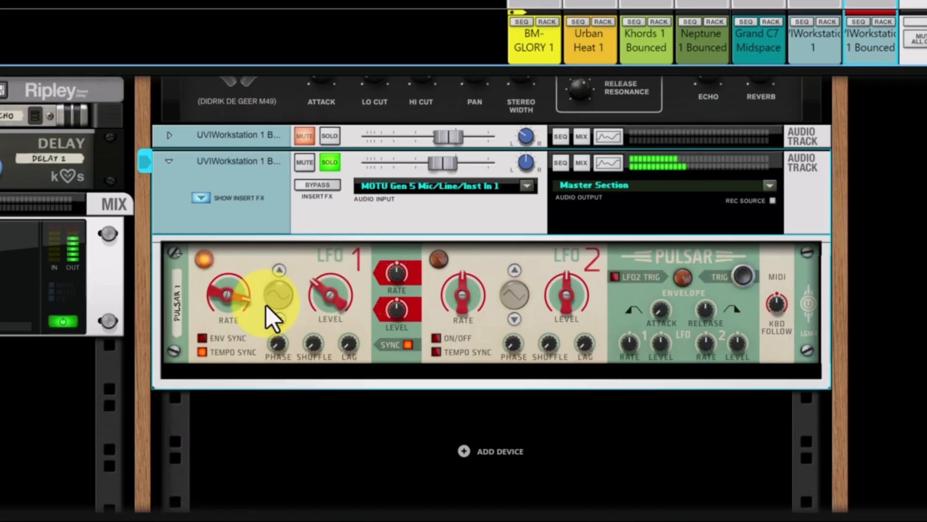
Reduce LFO 1's rate to its middle setting and raise its level to about 84% while auditioning the pan modulation
mouse_move(227, 294)
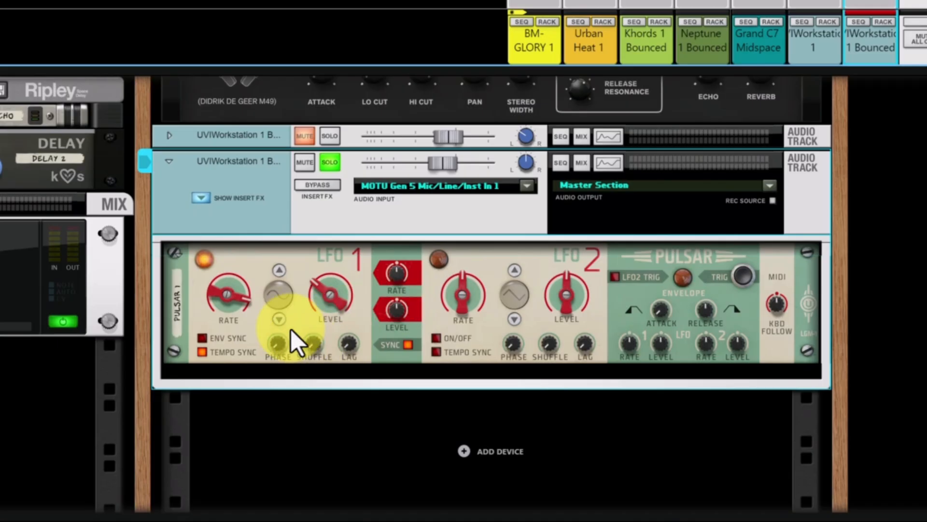
left_click_drag(228, 296, 234, 376)
mouse_move(326, 292)
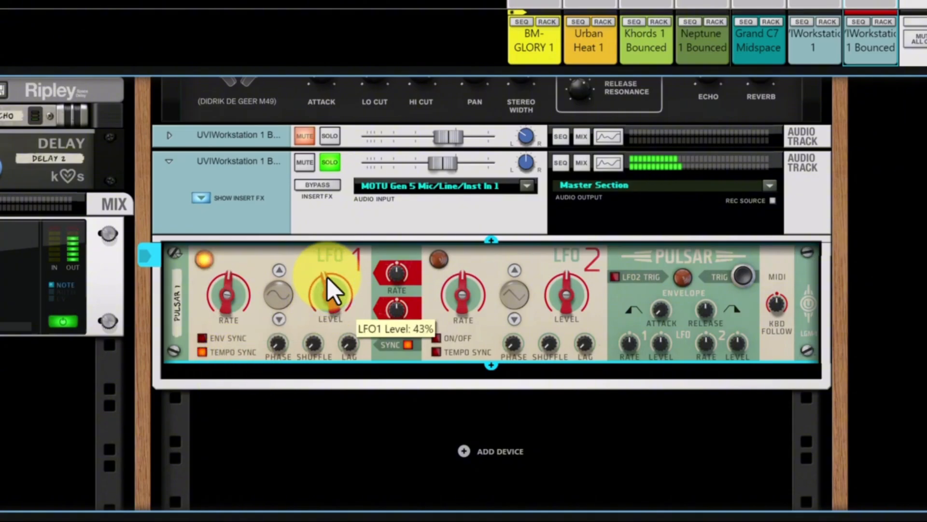
mouse_move(328, 279)
left_mouse_down()
mouse_move(323, 314)
mouse_move(329, 297)
left_mouse_up()
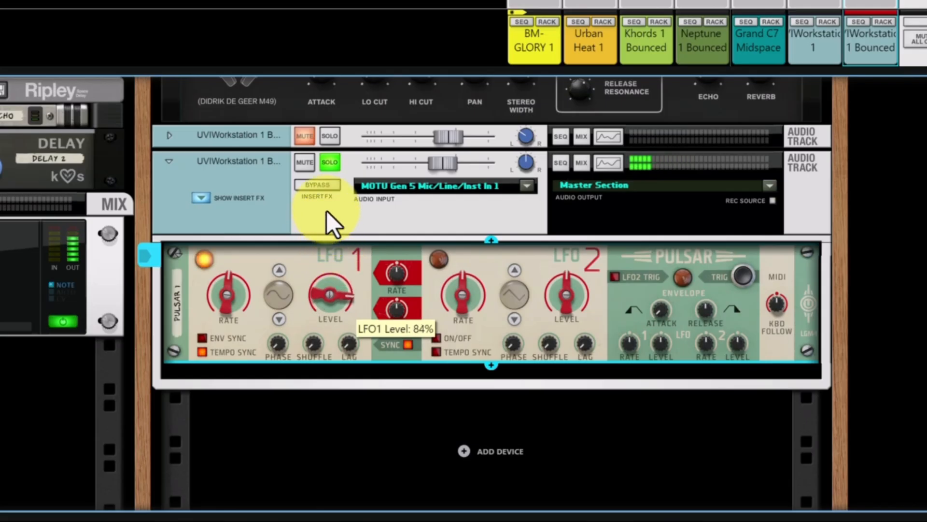
left_click_drag(326, 211, 326, 208)
Slow LFO 1's rate slightly below its middle setting and fine-tune its level during playback
left_click_drag(231, 305, 228, 329)
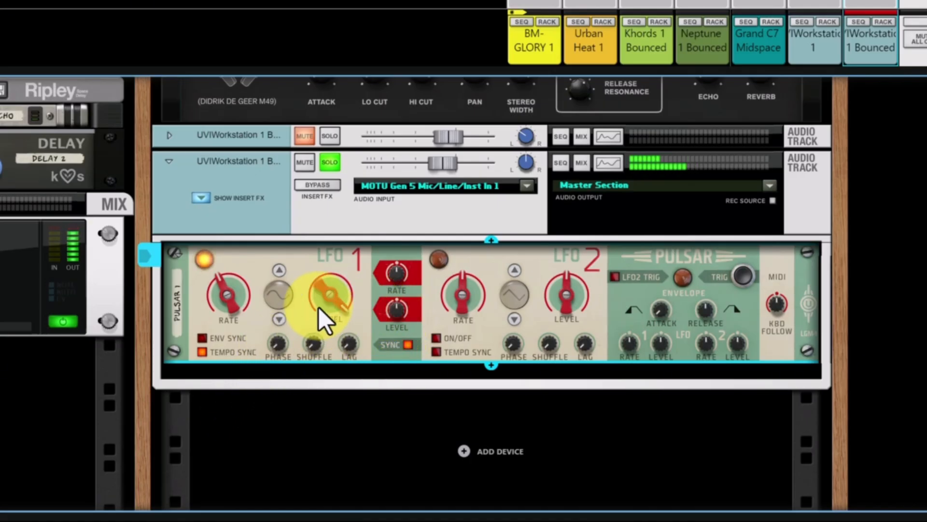
left_click_drag(331, 313, 327, 333)
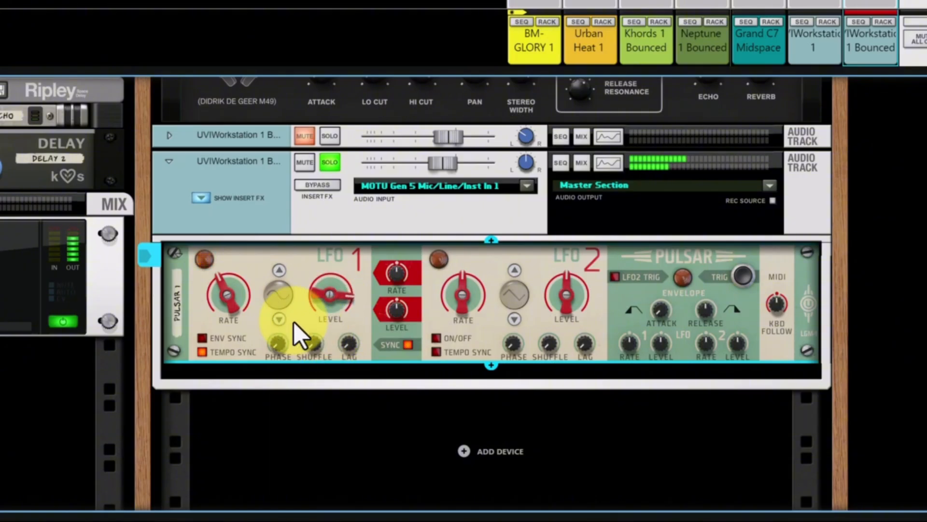
left_click_drag(329, 294, 331, 288)
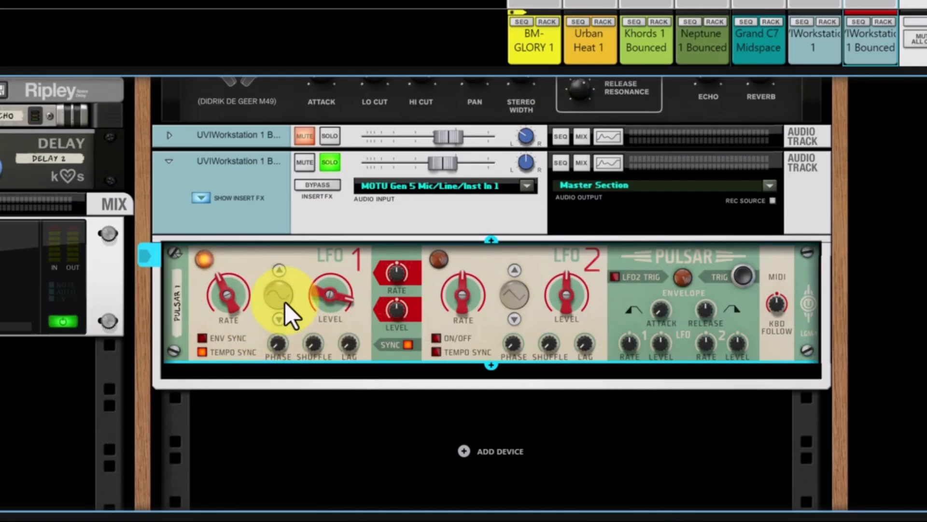
Switch LFO 1's waveform to Random, speed its synced rate up to 1/4 and raise its level to 95% during playback
left_click(277, 320)
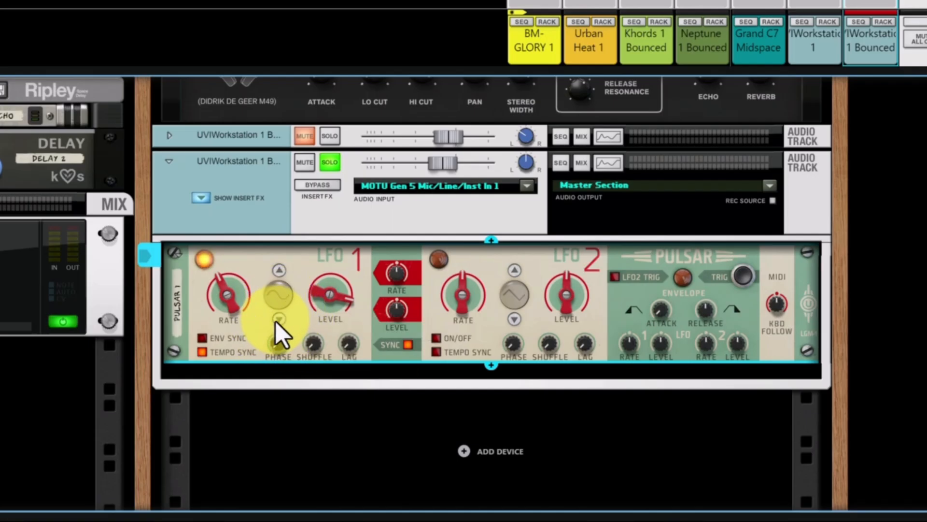
left_click(277, 320)
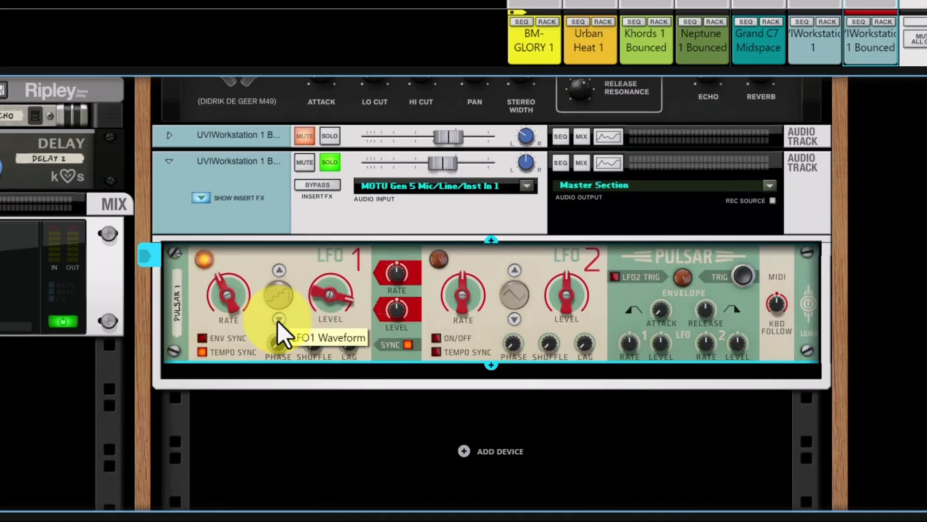
left_click(277, 320)
left_click(279, 320)
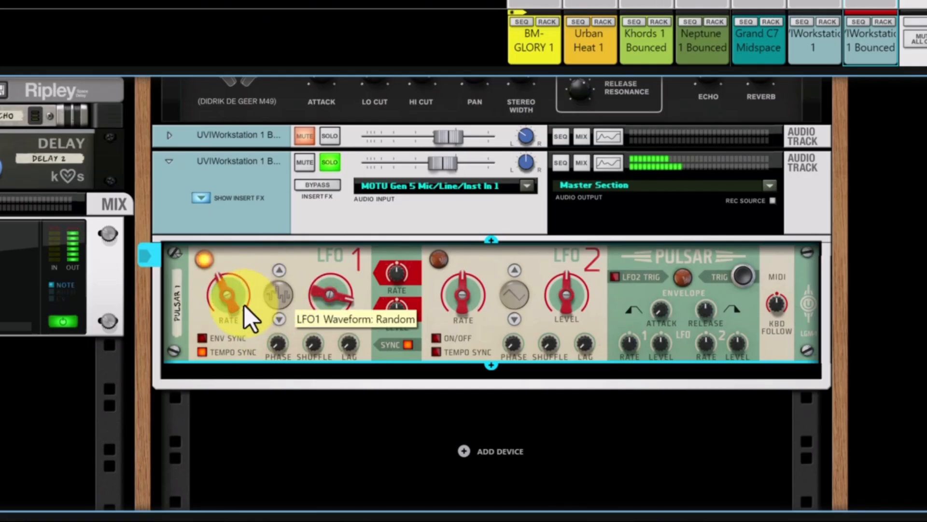
left_click_drag(235, 297, 238, 254)
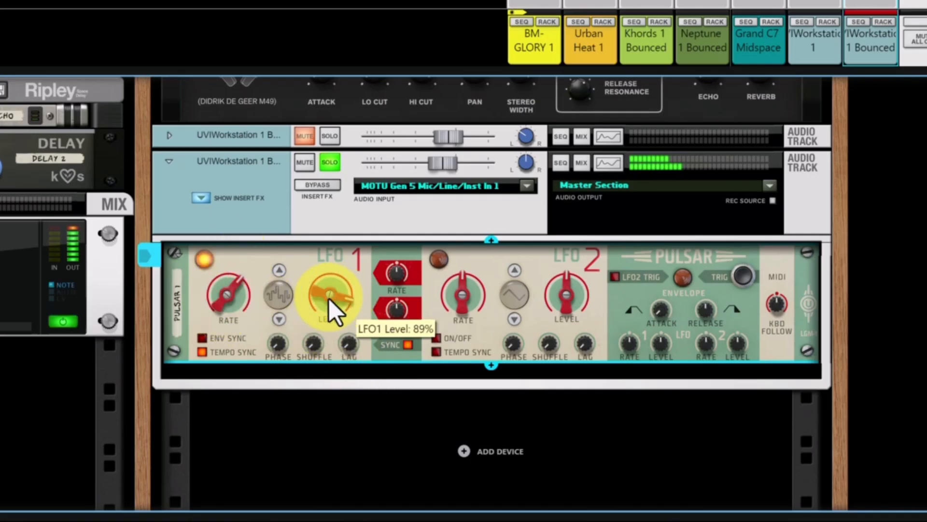
left_click_drag(329, 298, 325, 287)
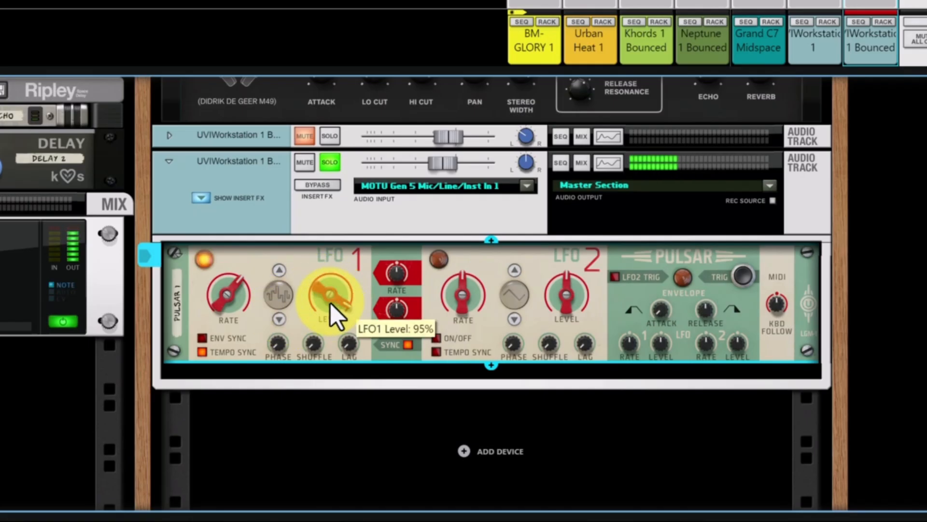
Change LFO 1's waveform past Sawtooth to the square wave, and try its phase and shuffle amounts, with shuffle at 65% and higher before reducing it
left_click(280, 317)
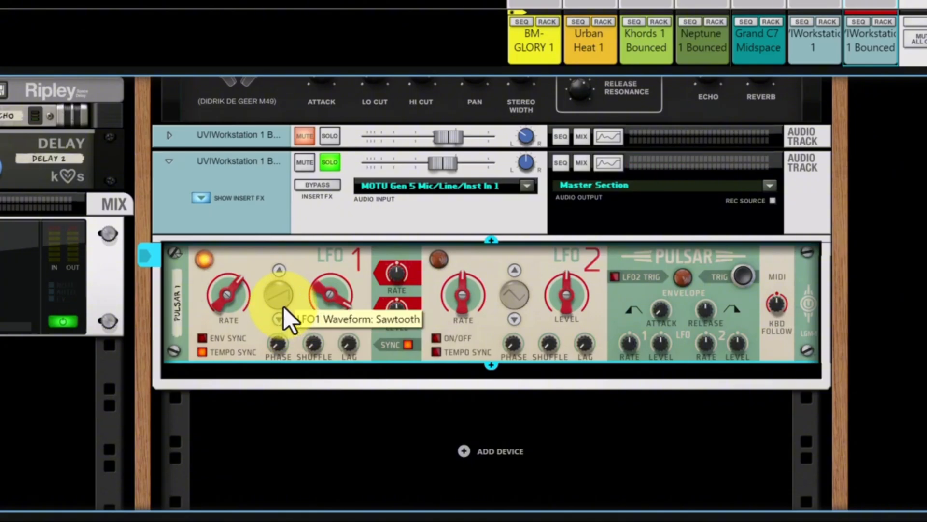
left_click(279, 320)
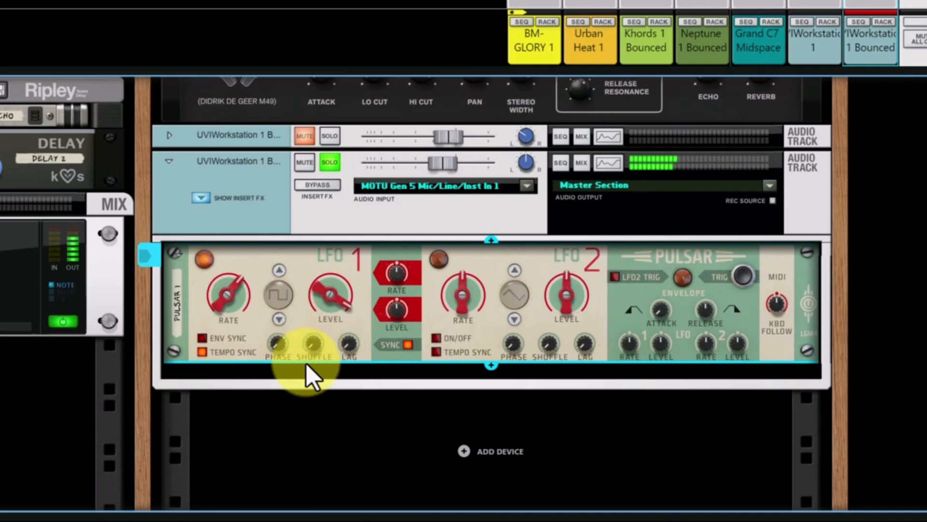
left_click_drag(280, 340, 303, 478)
left_click_drag(310, 340, 320, 269)
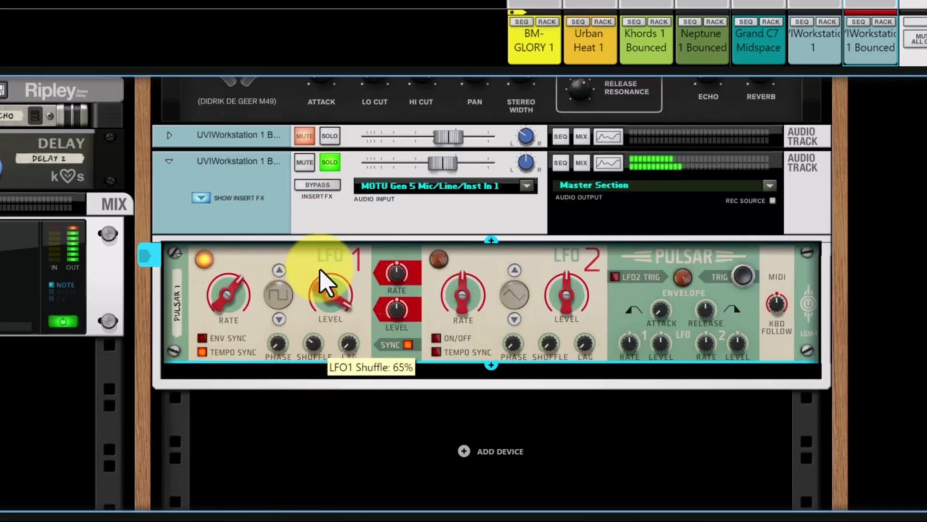
left_click_drag(319, 230, 316, 223)
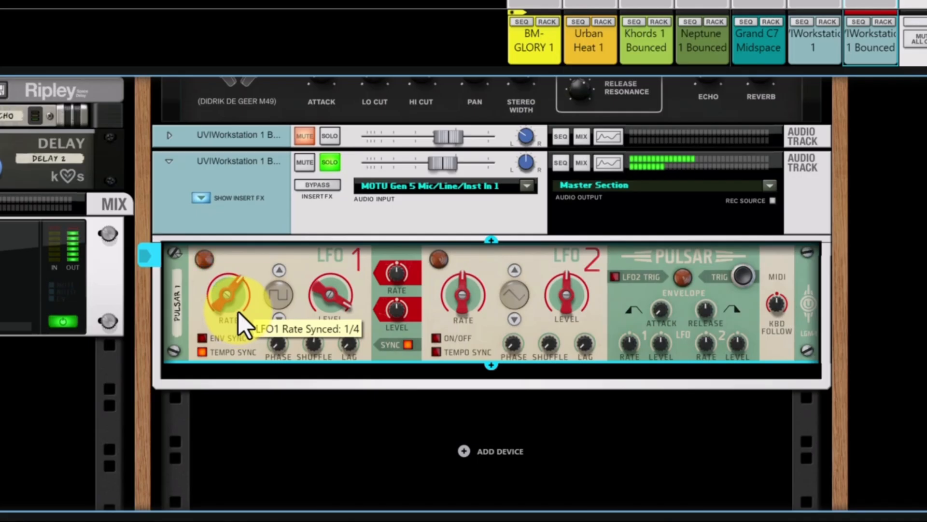
left_click_drag(314, 346, 362, 516)
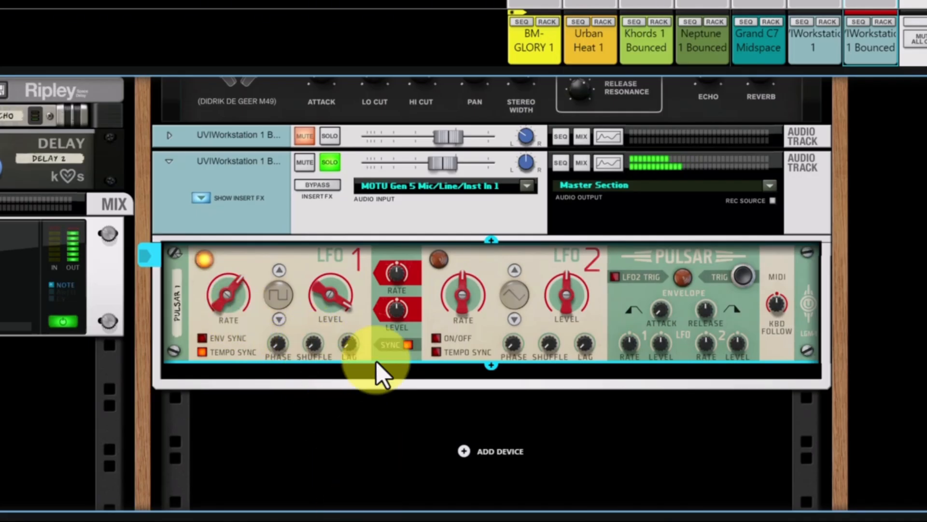
Try a higher lag amount on LFO 1 and turn it back down
left_click_drag(349, 346, 359, 285)
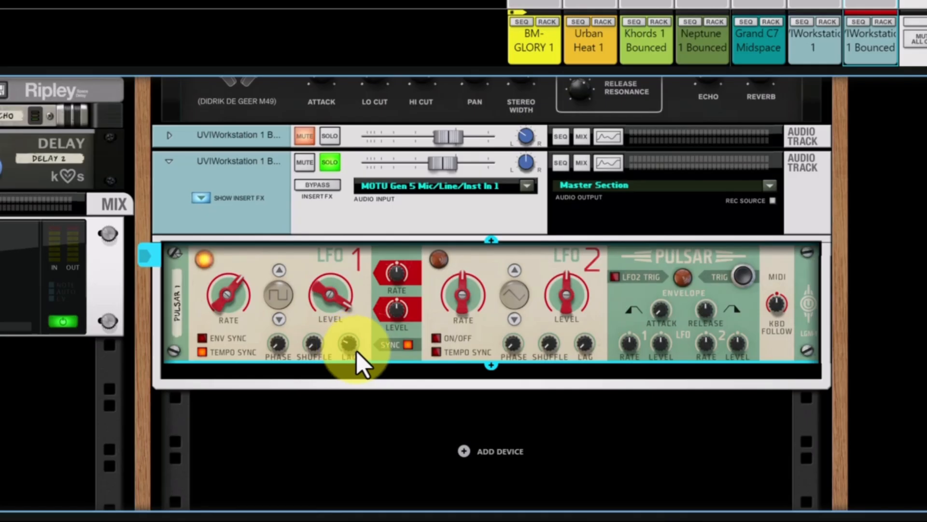
mouse_move(357, 353)
left_click_drag(357, 351, 377, 469)
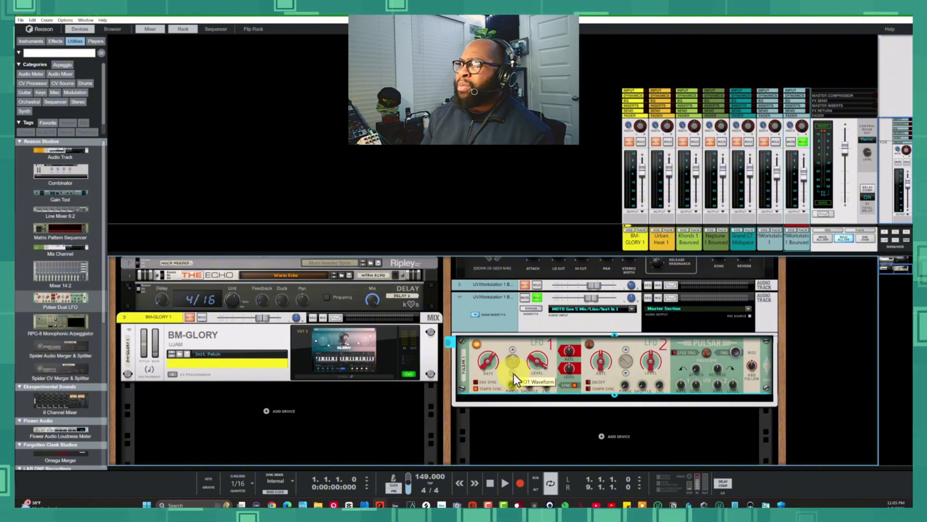
Set LFO 1's waveform to Triangle and slow its rate to the middle setting during playback
left_click(514, 373)
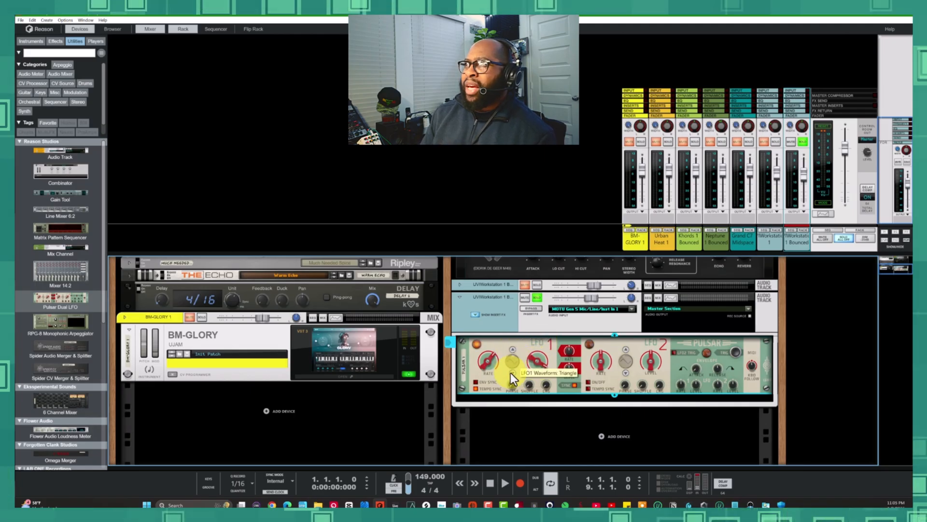
key("space")
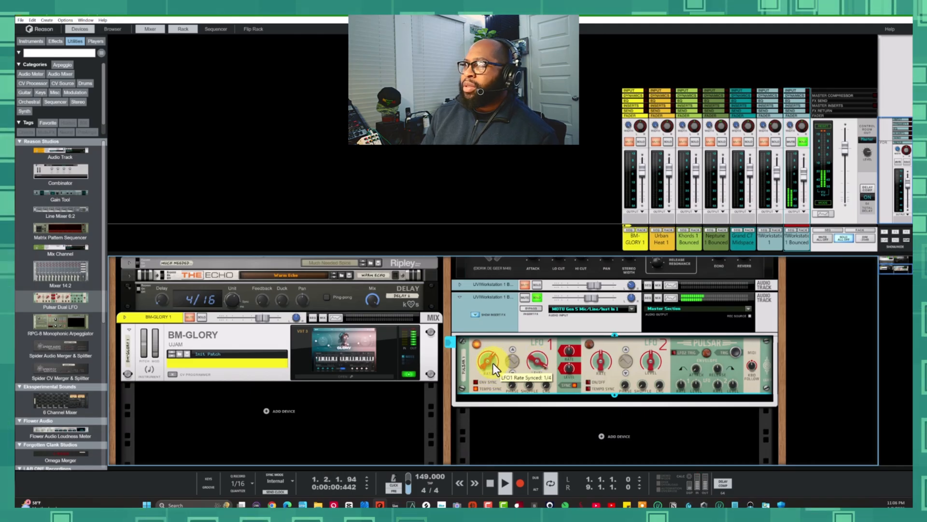
left_click_drag(492, 364, 493, 374)
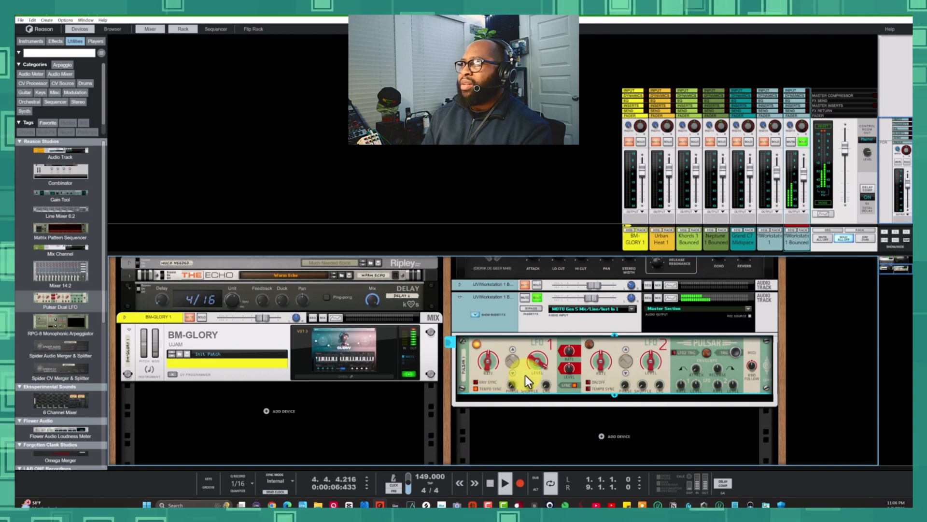
Set the audio track's Pan CV In amount to 44 on the rear of the rack and audition the pan modulation
key("Tab")
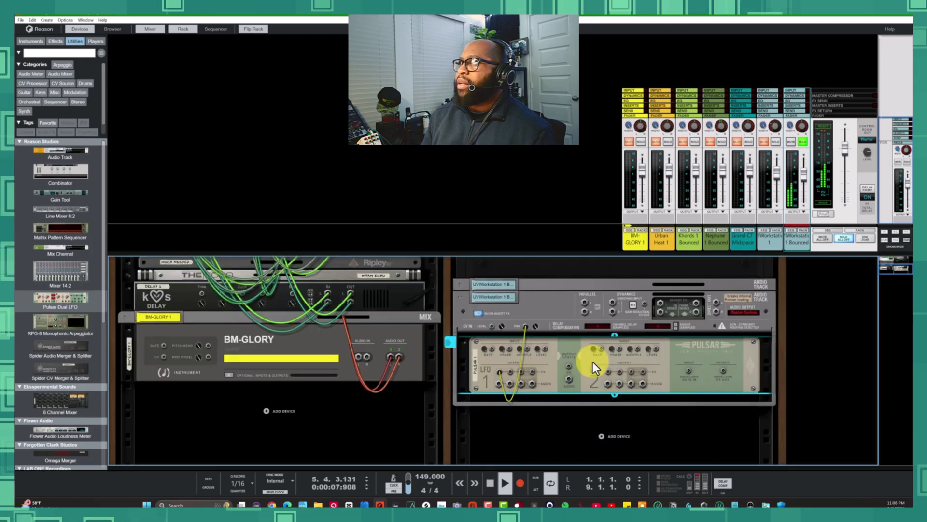
key("space")
left_click(537, 328)
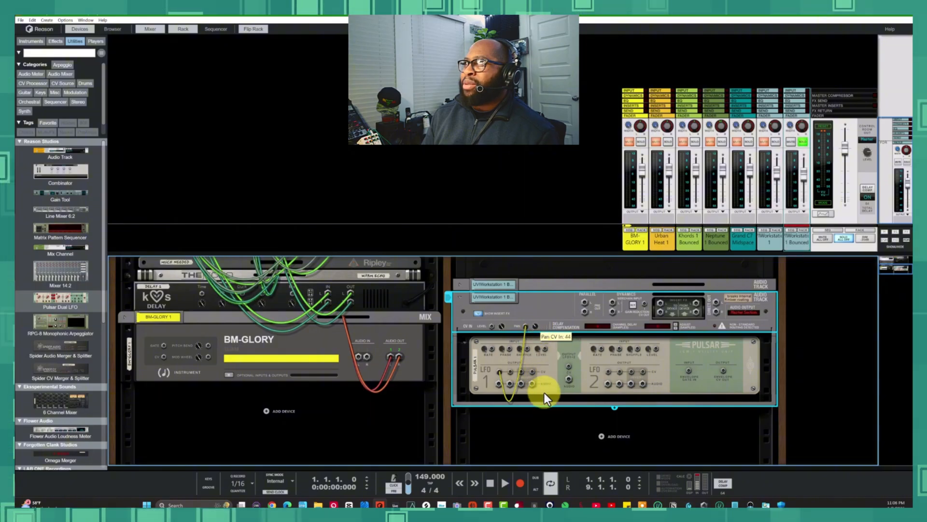
key("space")
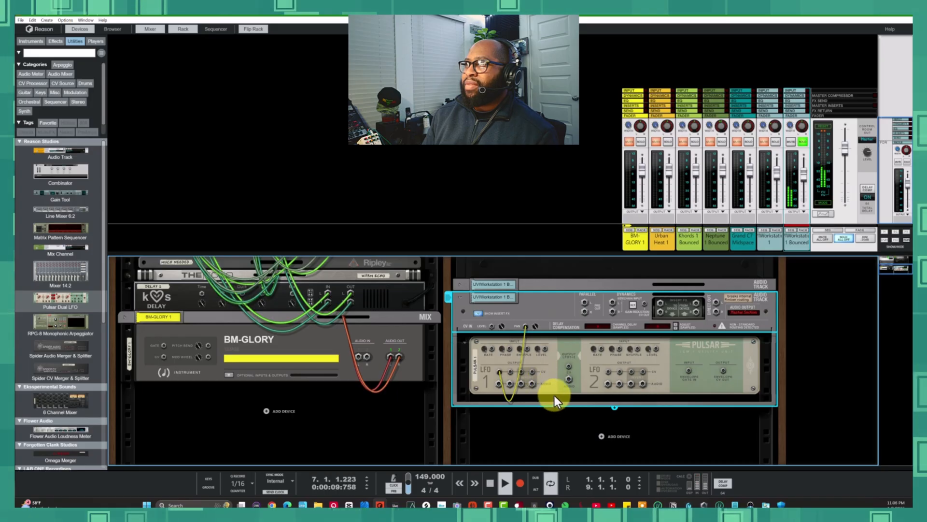
key("space")
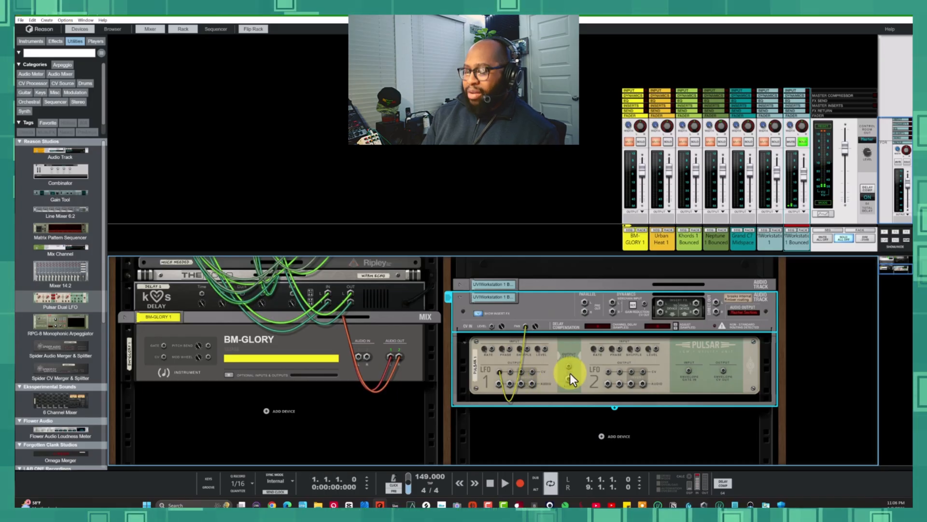
key("Tab")
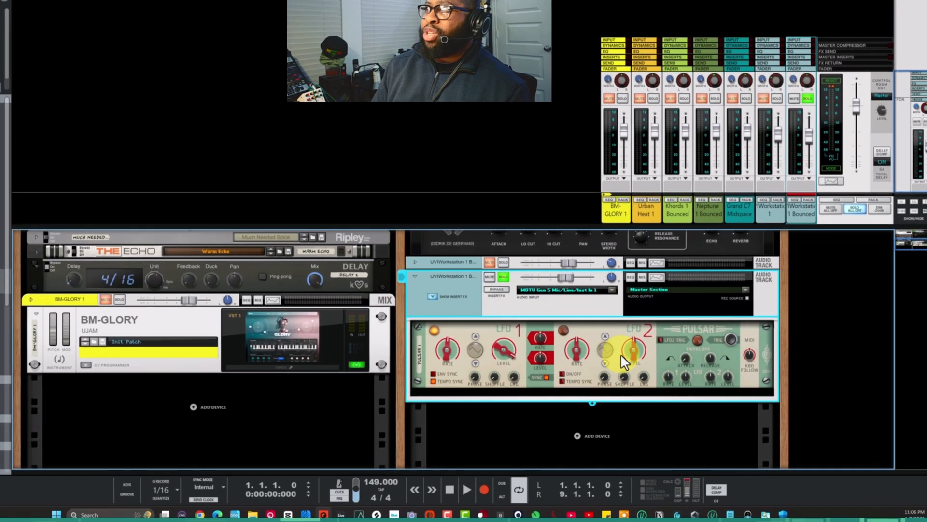
Connect Pulsar's LFO 2 CV output to the audio track's Level CV input, ending at the rack front
key("Tab")
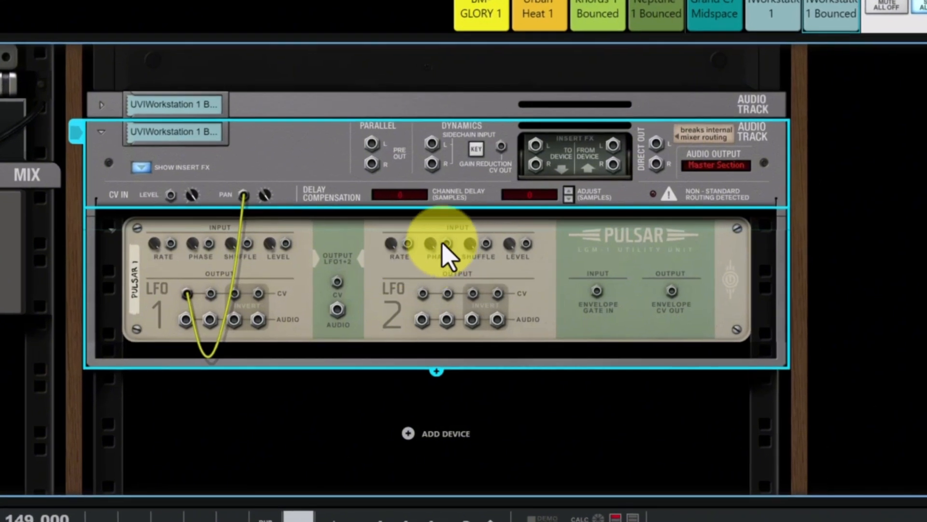
left_click_drag(446, 302, 169, 195)
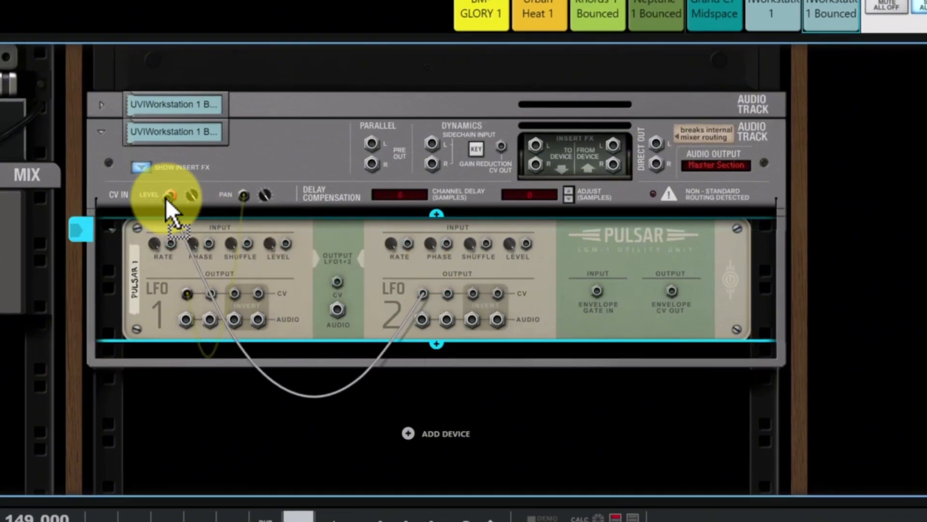
key("Tab")
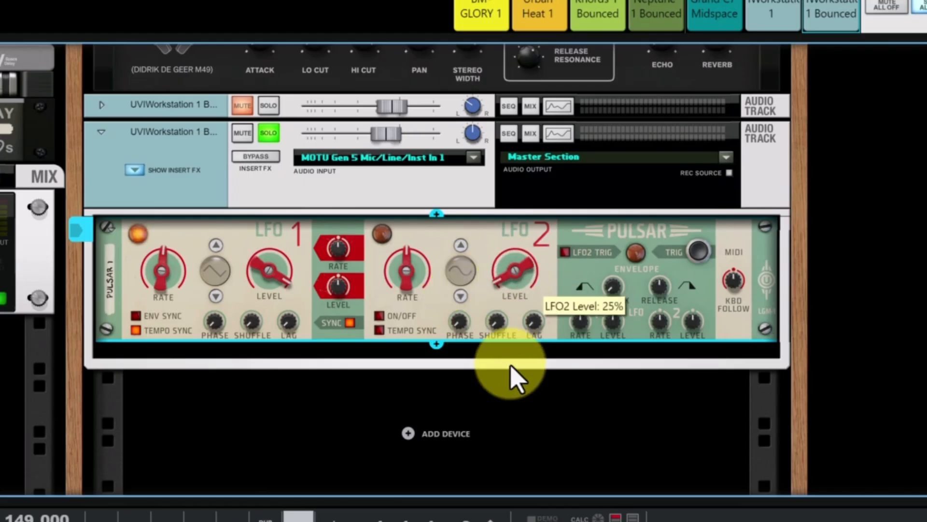
Turn on tempo sync for LFO 2 and slow its rate slightly below the middle setting
left_click_drag(413, 286, 406, 338)
left_click(380, 330)
left_click_drag(408, 275, 416, 321)
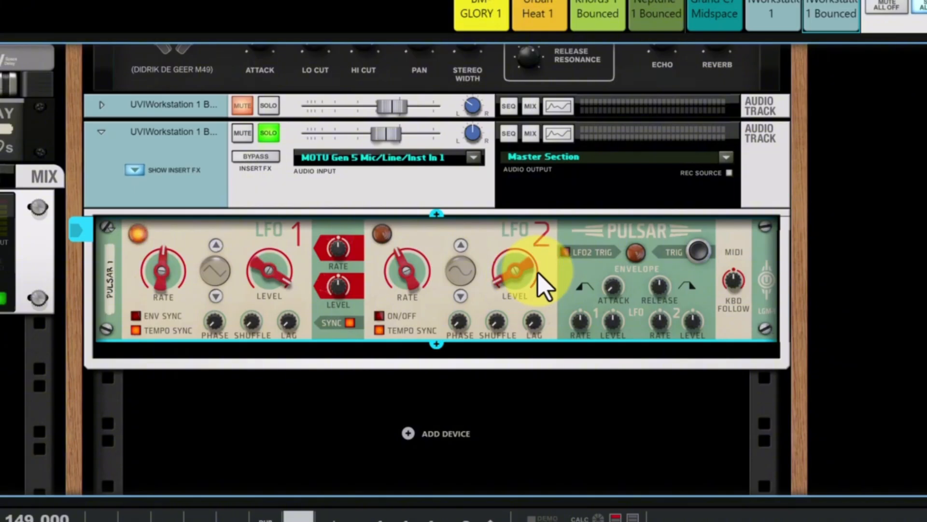
Switch on LFO 2 during playback and try its level at 64% before reducing it to about 20%
mouse_move(538, 274)
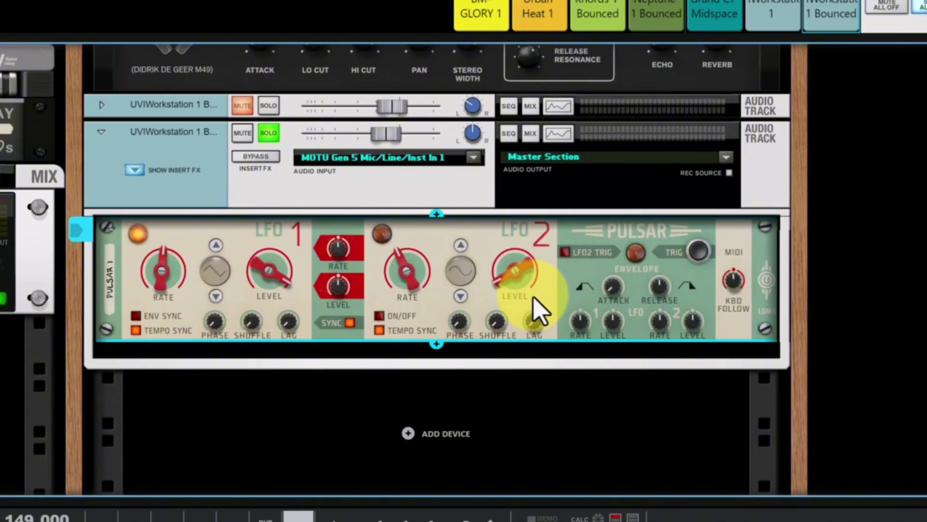
left_click_drag(536, 296, 523, 155)
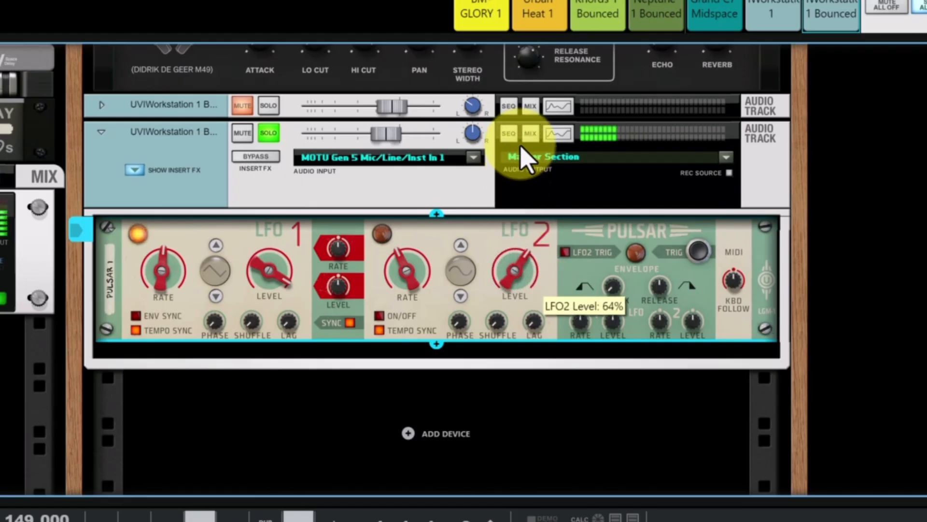
left_click(382, 317)
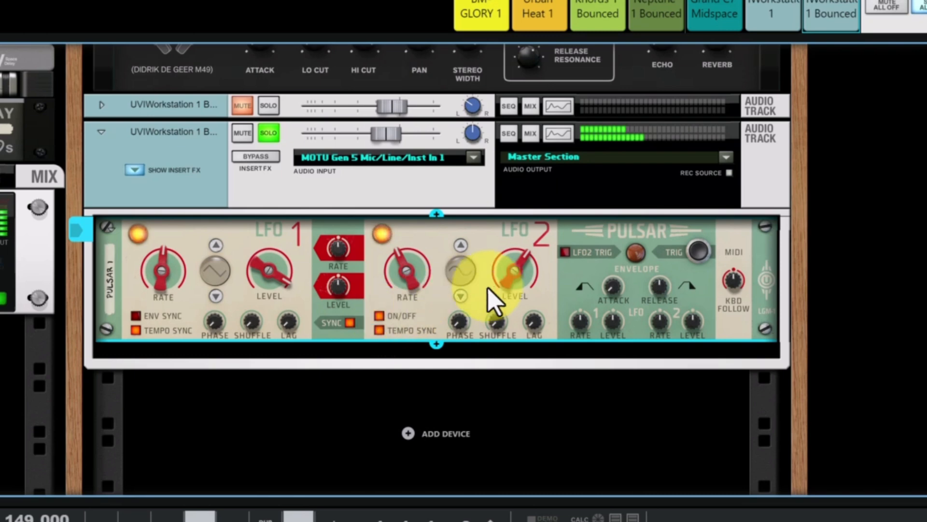
left_click_drag(489, 296, 491, 371)
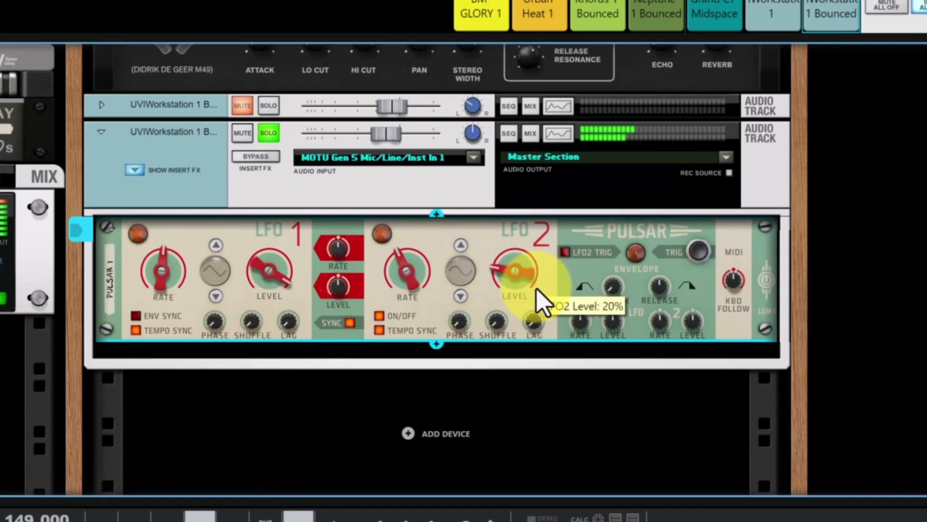
Audition the envelope release at 10.00 s, shorten it again, and raise LFO 2's level slightly
left_click_drag(659, 288, 714, 155)
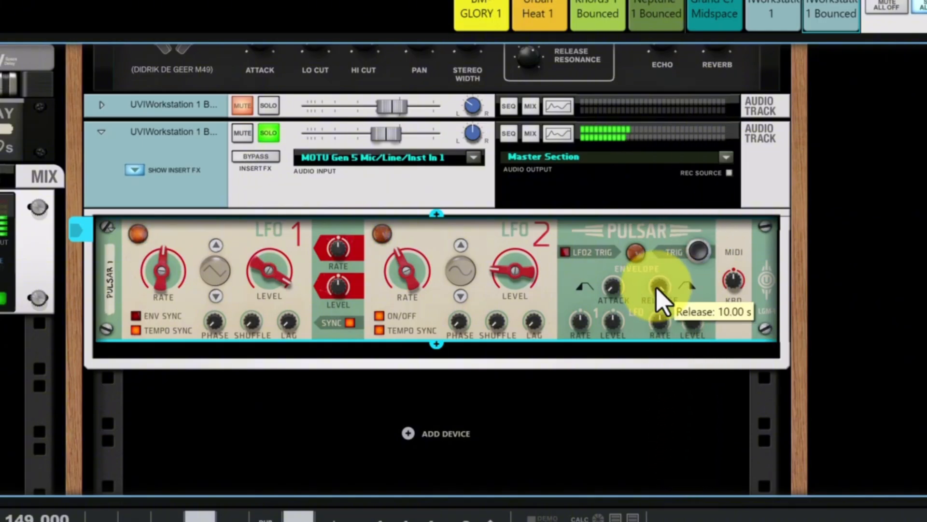
left_click_drag(661, 309, 648, 445)
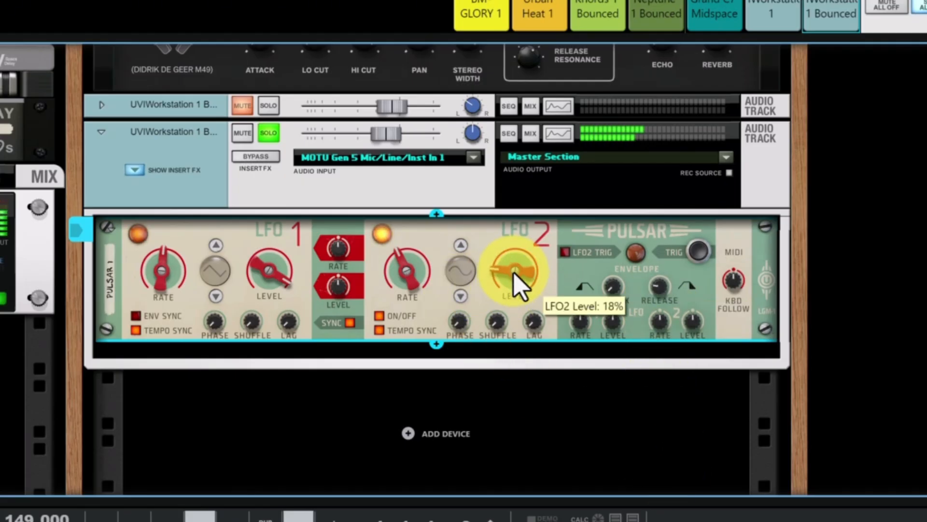
left_click_drag(513, 273, 515, 268)
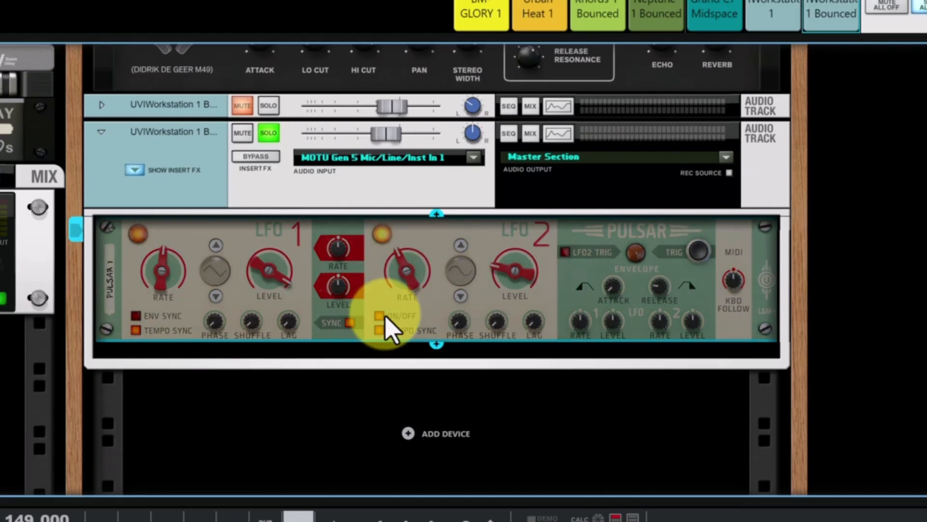
Toggle LFO 2 off and back on, return its rate to the middle setting and raise its level to about 45%
left_click(380, 316)
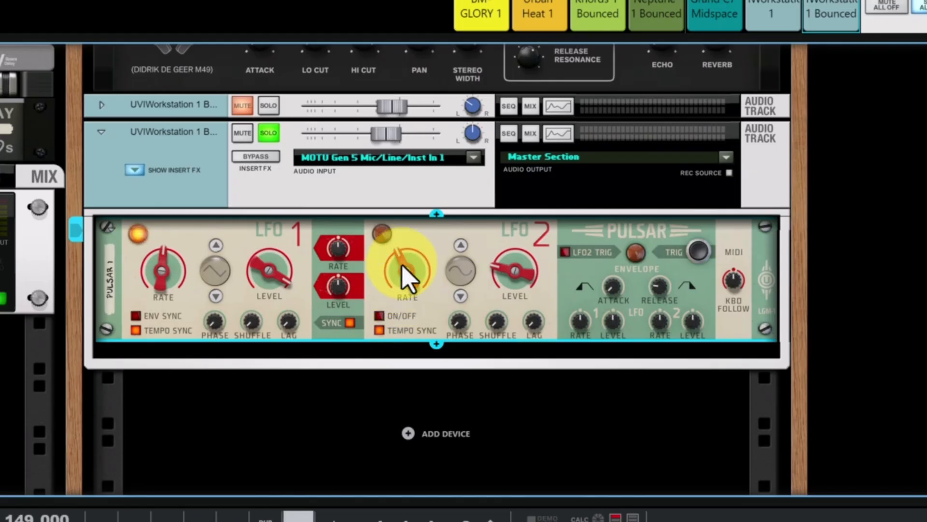
left_click(378, 314)
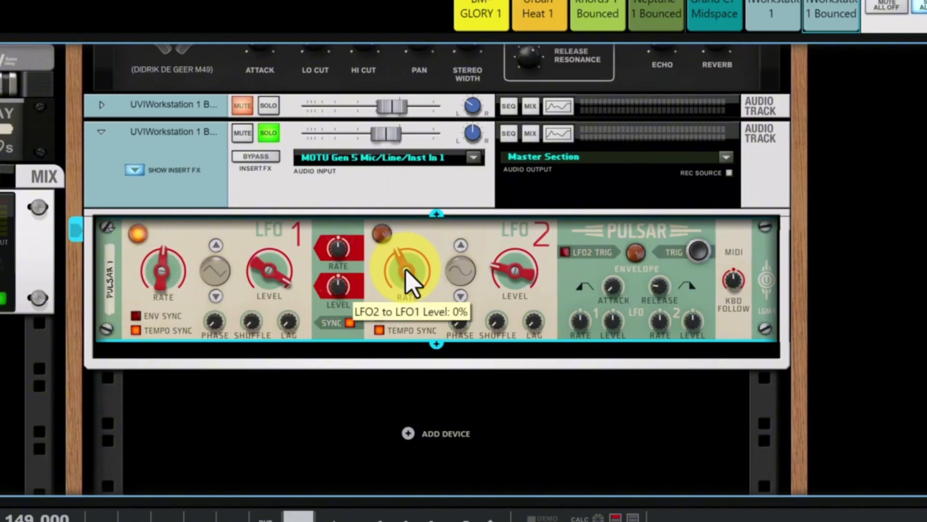
left_click_drag(407, 283, 428, 256)
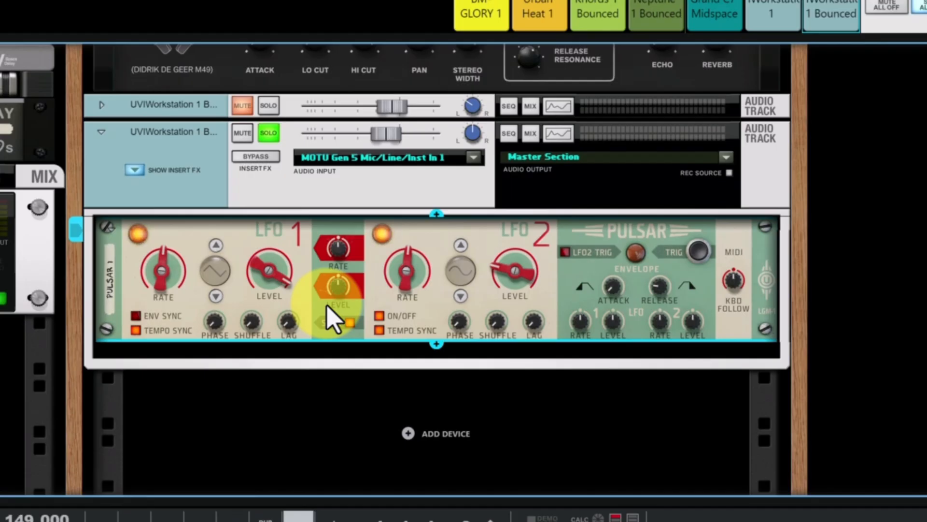
left_click_drag(517, 279, 527, 220)
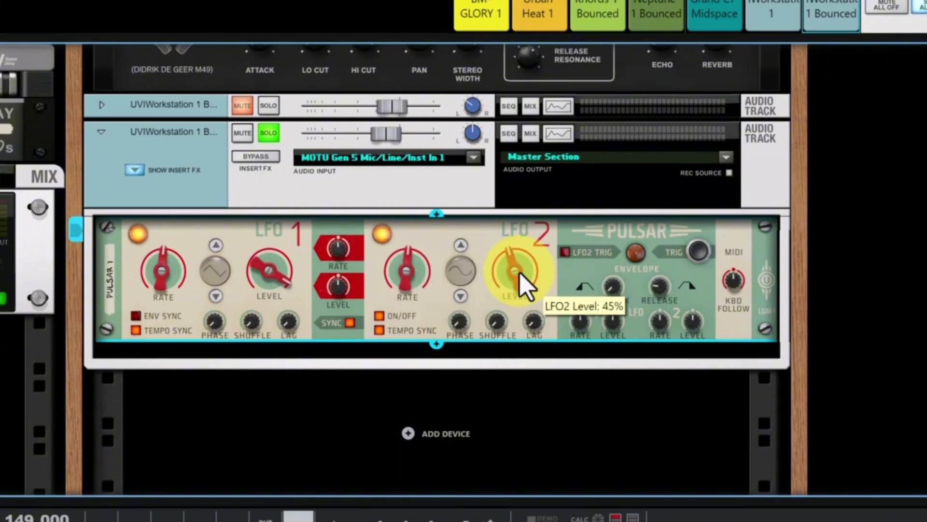
Lower LFO 2's level to 30% during playback and turn off solo on the UVIWorkstation 1 Bounced track
mouse_move(518, 280)
left_mouse_down()
mouse_move(532, 284)
mouse_move(522, 284)
left_mouse_up()
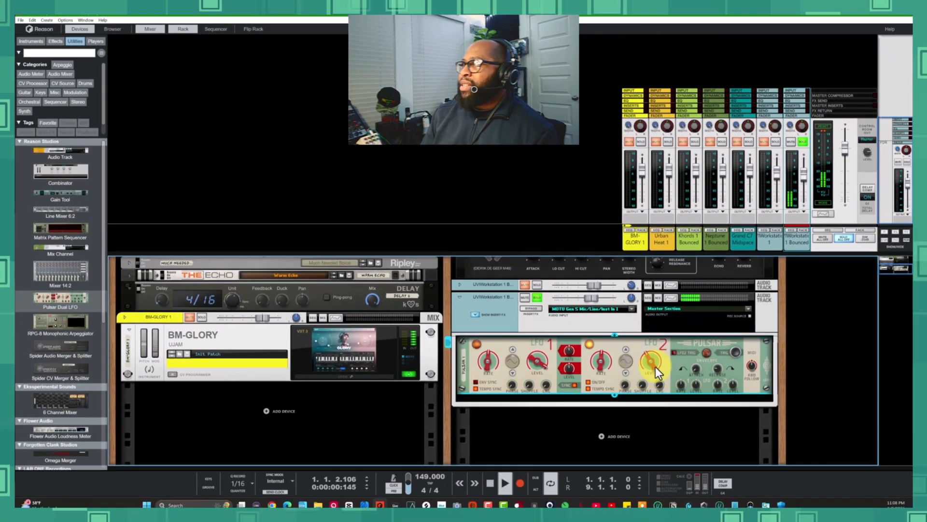
mouse_move(651, 361)
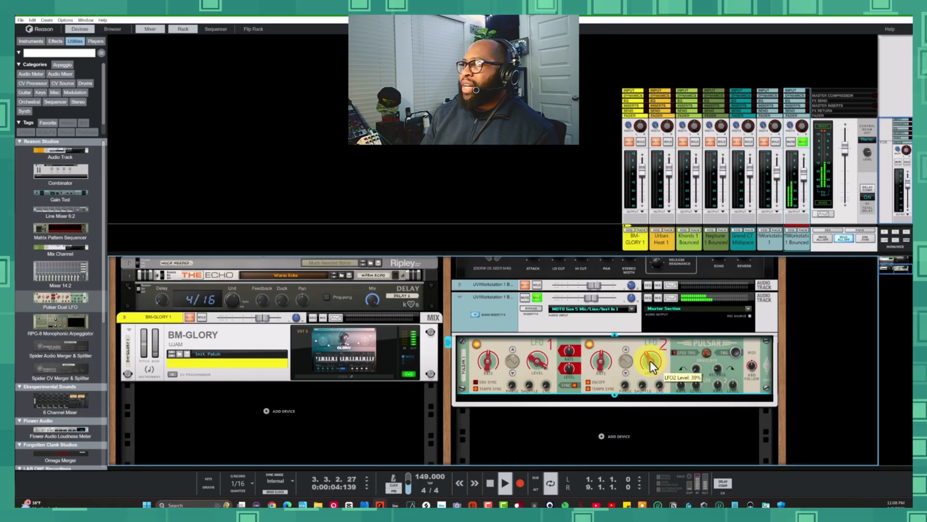
left_click_drag(651, 362, 632, 368)
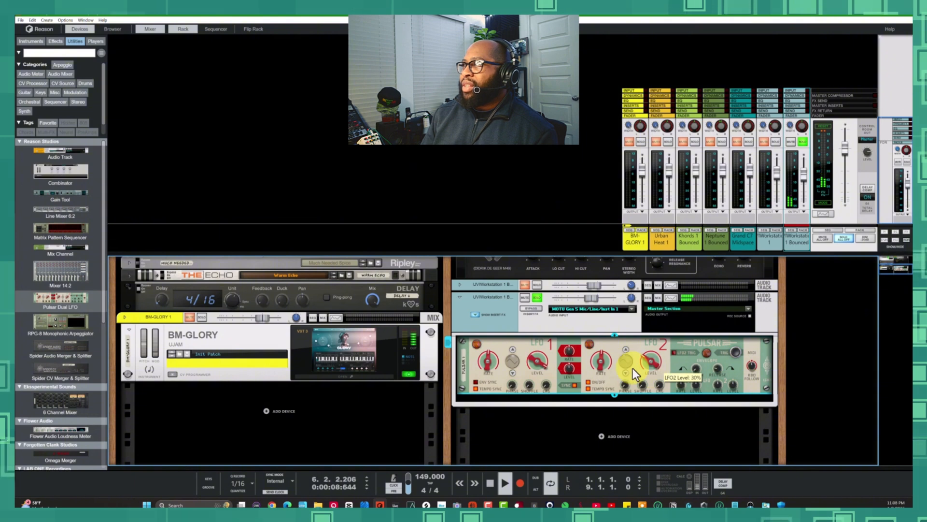
left_click(539, 299)
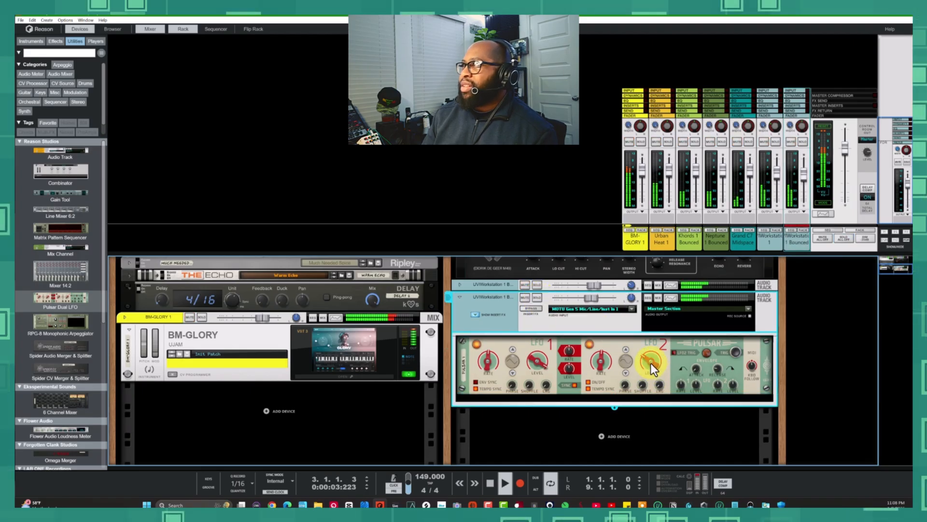
Try LFO 2's level at 23% in the full mix and raise it to 25%
mouse_move(650, 363)
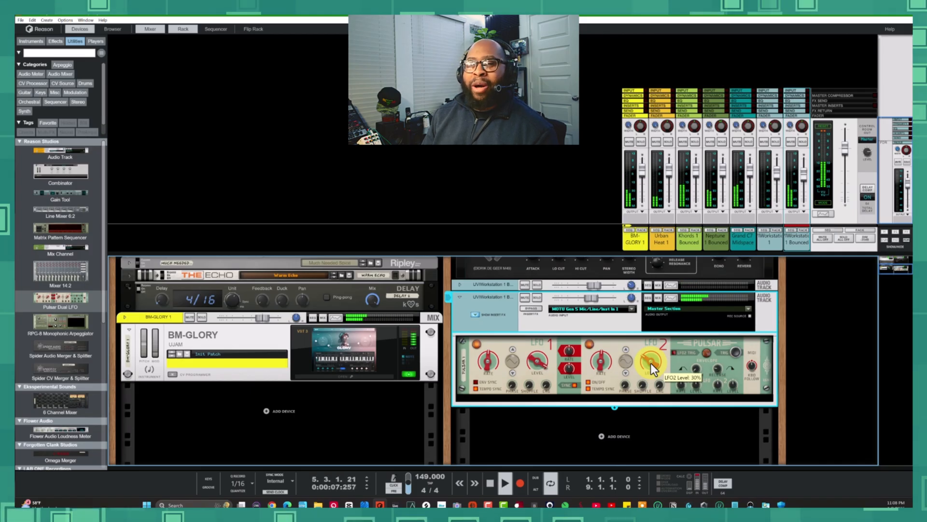
left_click(651, 365)
left_click_drag(651, 366, 650, 371)
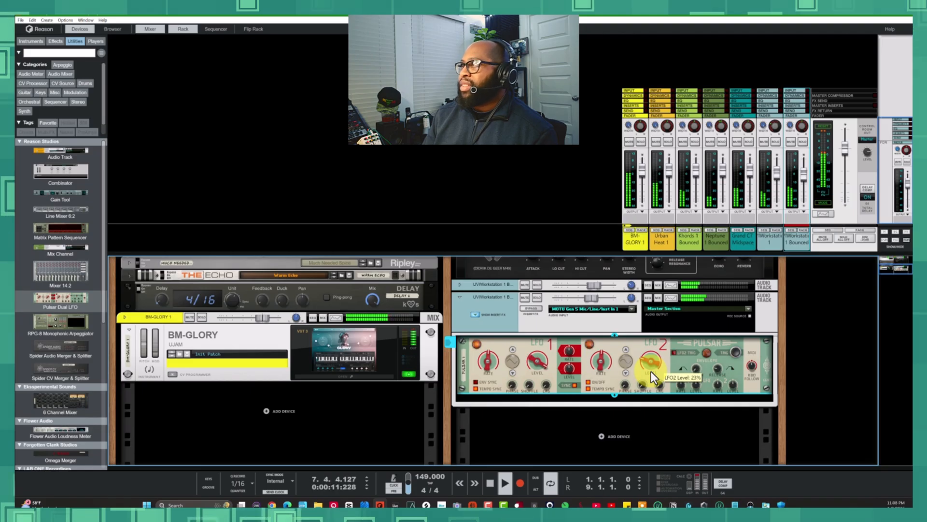
left_click_drag(650, 371, 651, 369)
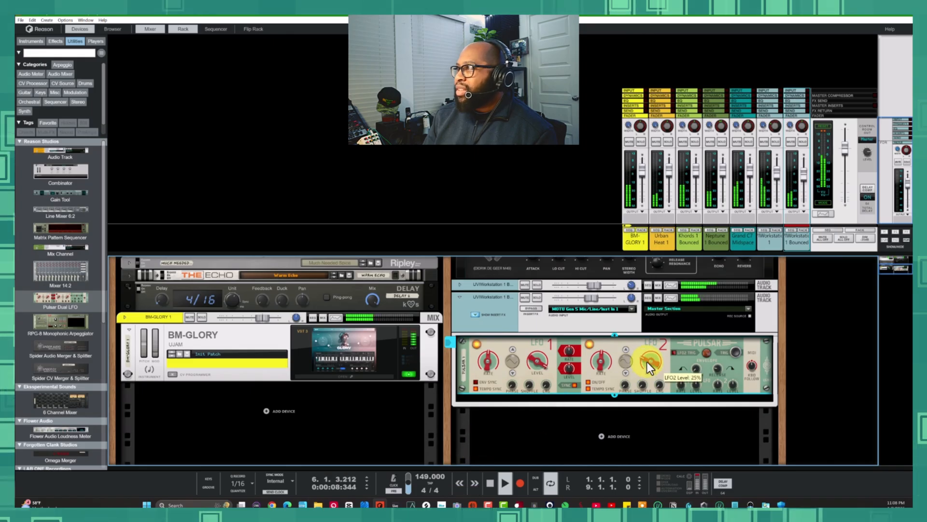
Mute the UVIWorkstation 1 and Grand CT Midspace channels and fine-tune LFO 2's level to about 26%
left_click(763, 141)
left_click(734, 142)
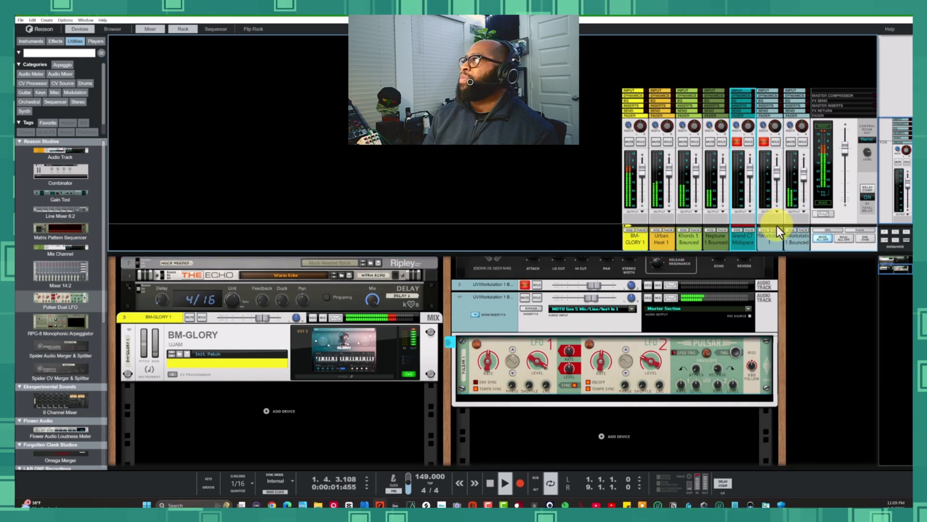
left_click(651, 358)
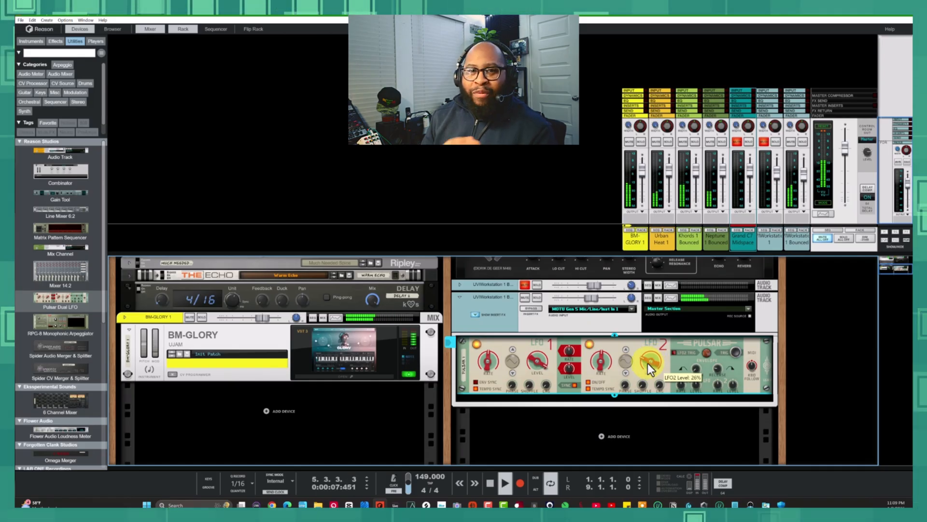
left_click_drag(648, 363, 648, 364)
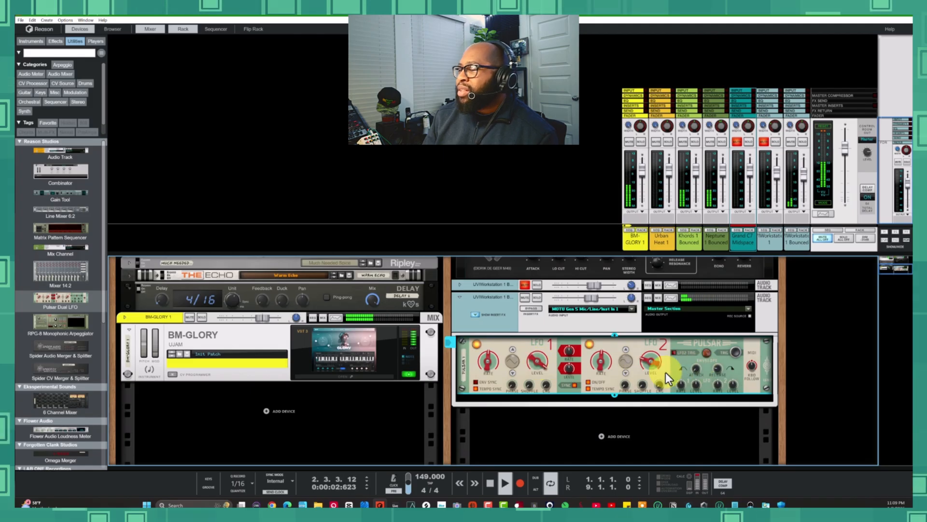
left_click_drag(656, 364, 655, 363)
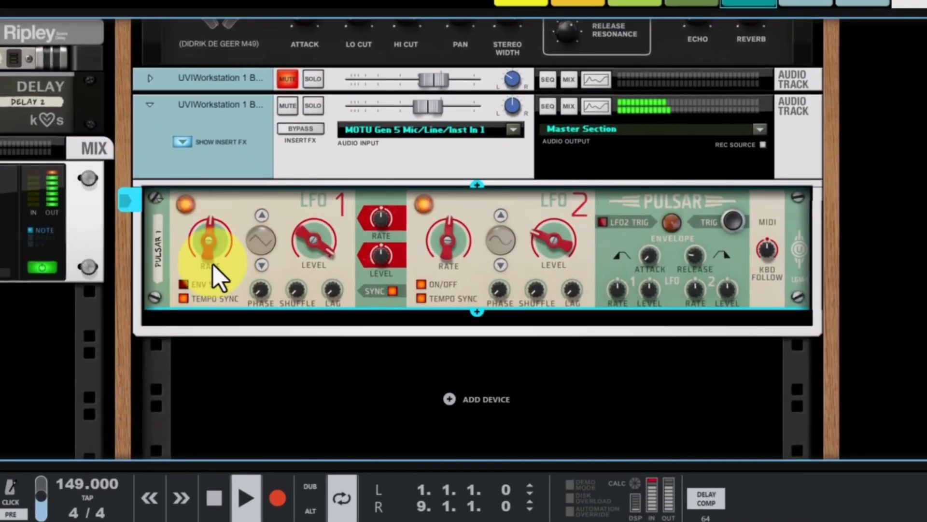
Turn down the bounced track's Level CV In and set its Pan CV In to 0 to audition it with reduced modulation
key("Tab")
left_click_drag(238, 167, 284, 456)
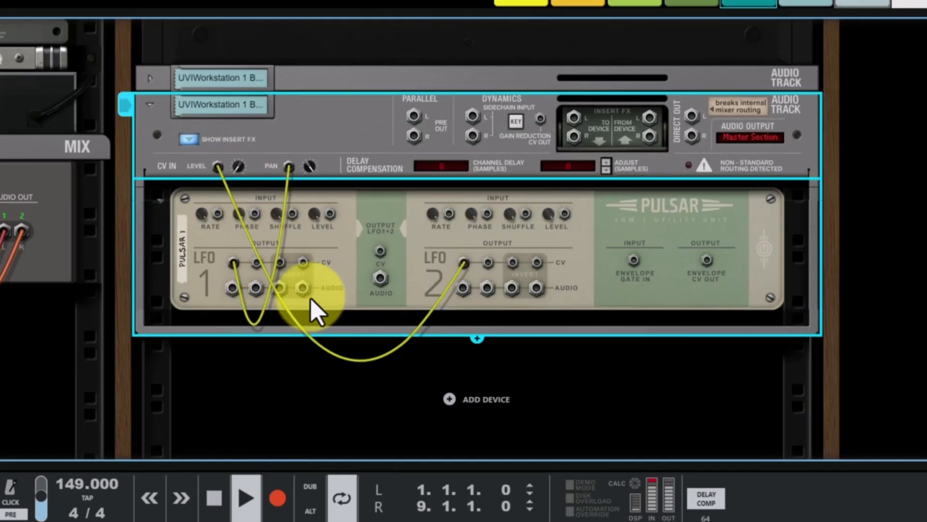
left_click_drag(310, 166, 335, 467)
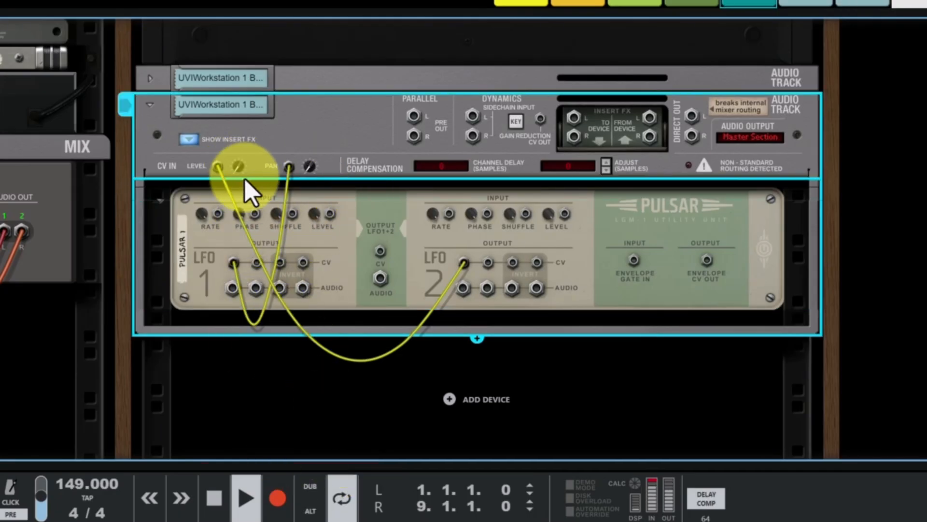
key("Tab")
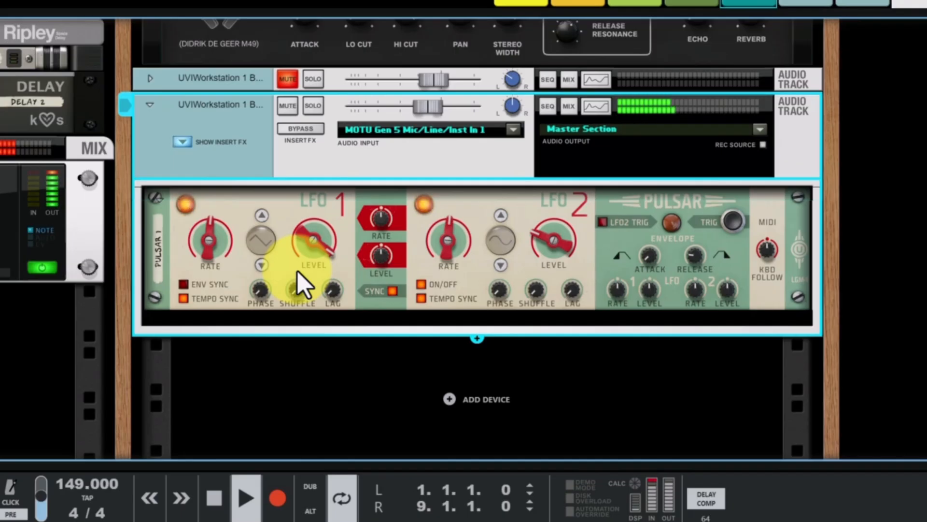
key("Tab")
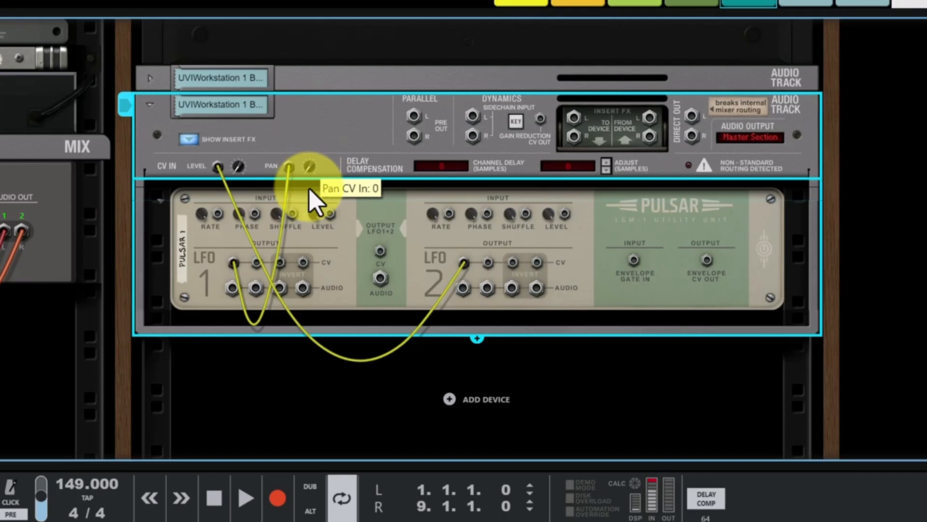
key("Tab")
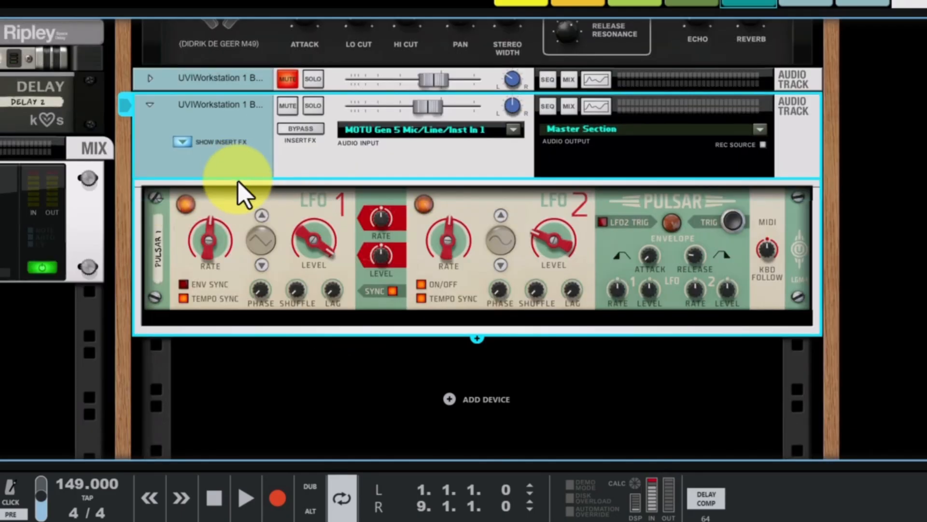
key("Tab")
key("Tab")
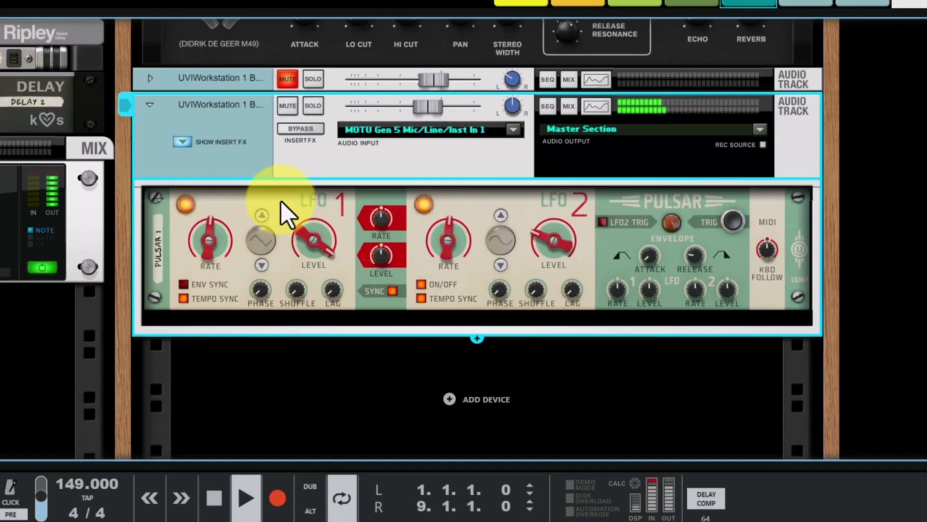
Turn the bounced track's Level CV In back up, set Pan CV In to 127, and return to the rack's front
key("Tab")
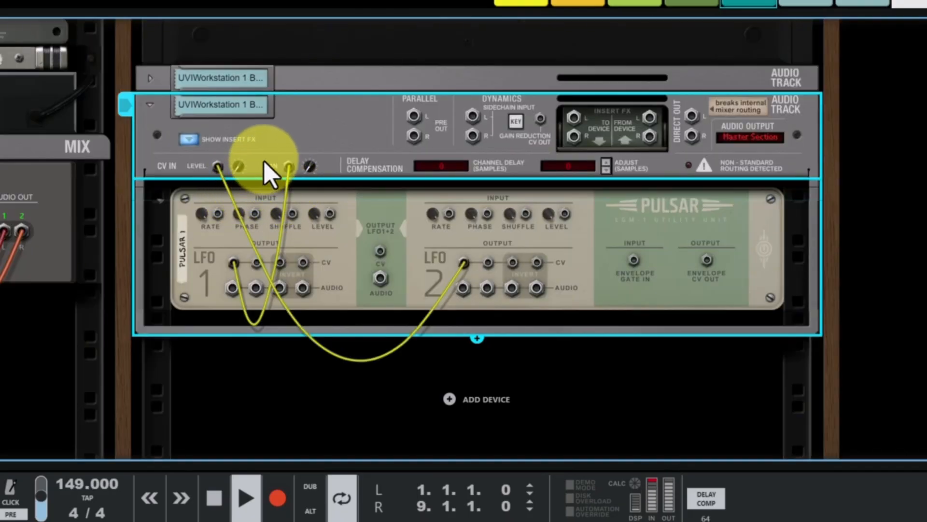
left_click_drag(242, 167, 270, 4)
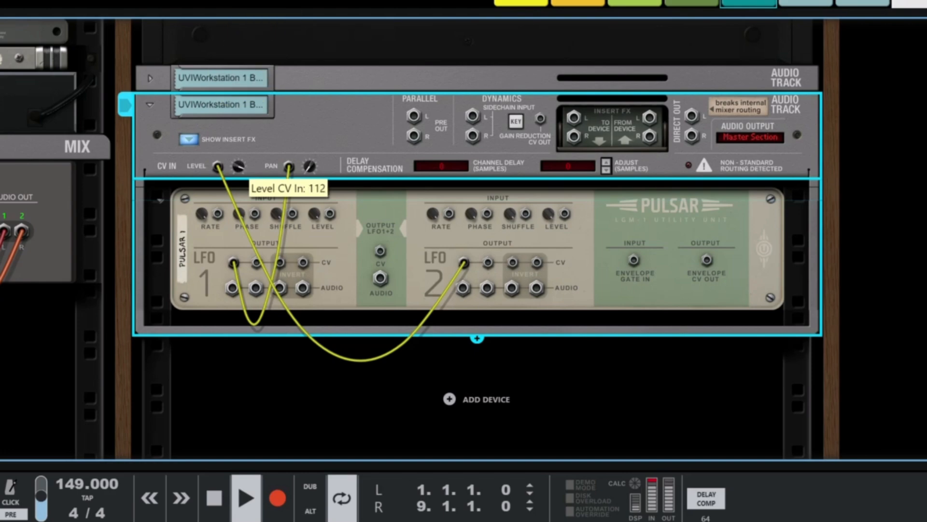
left_click_drag(310, 166, 306, 19)
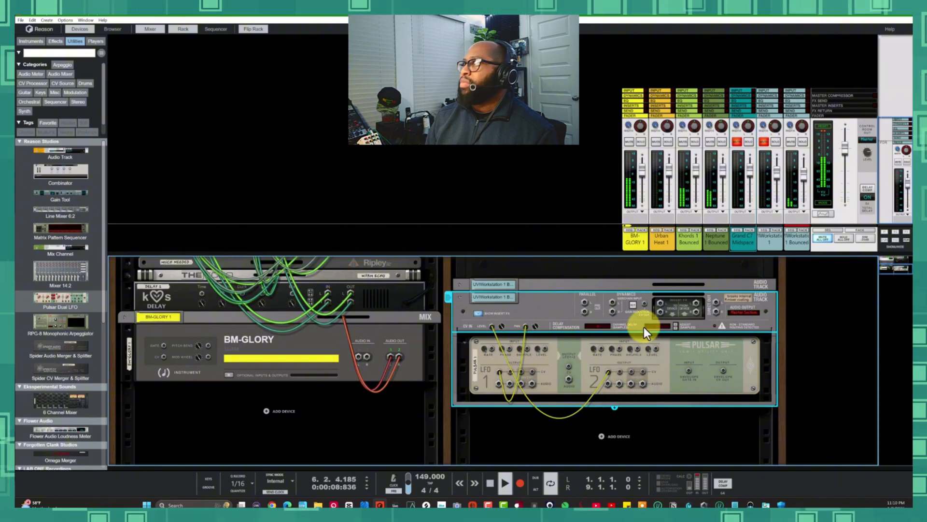
key("Tab")
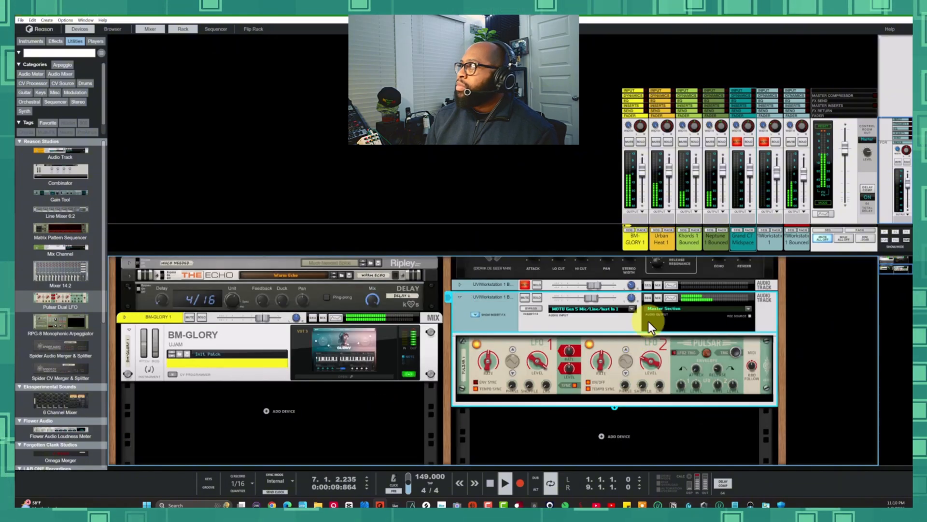
Unmute the UVIWorkstation 1 channel and audition LFO 2's synced rate at 1/4 before setting it to 2/4
left_click(764, 141)
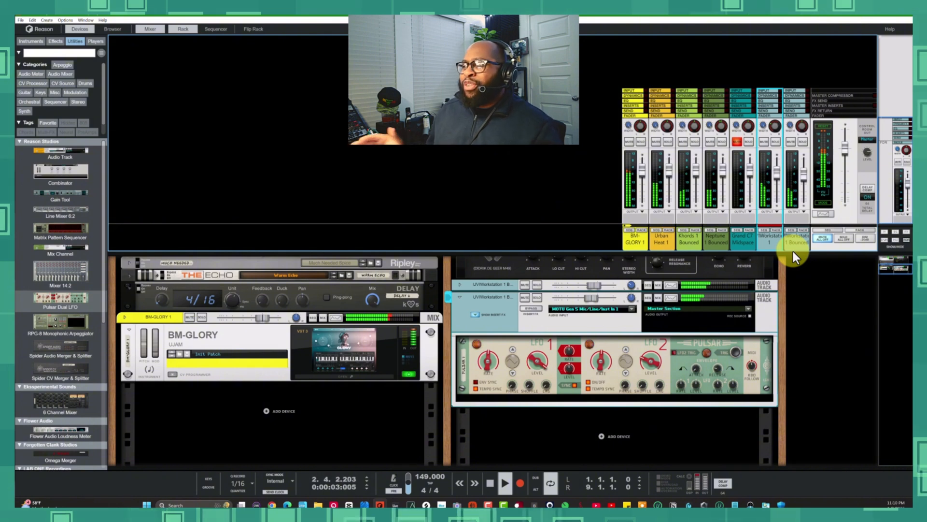
key("space")
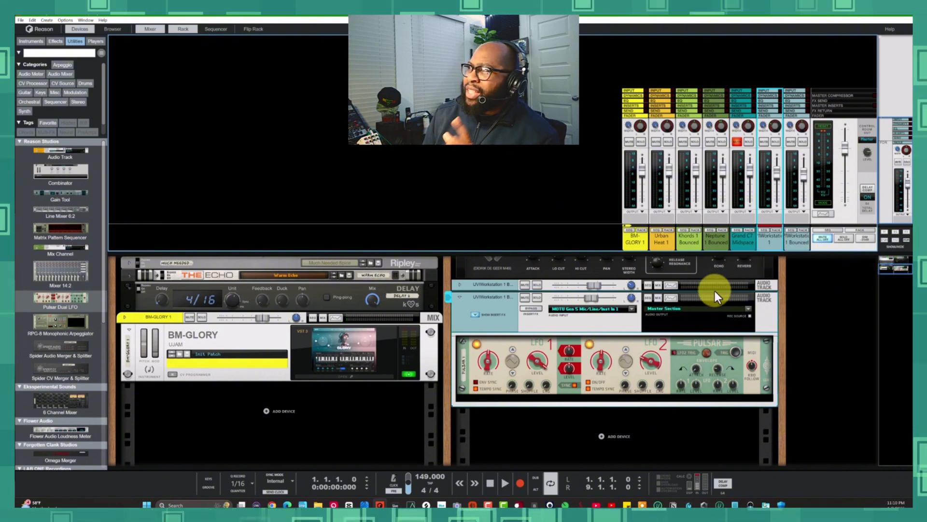
left_click(607, 363)
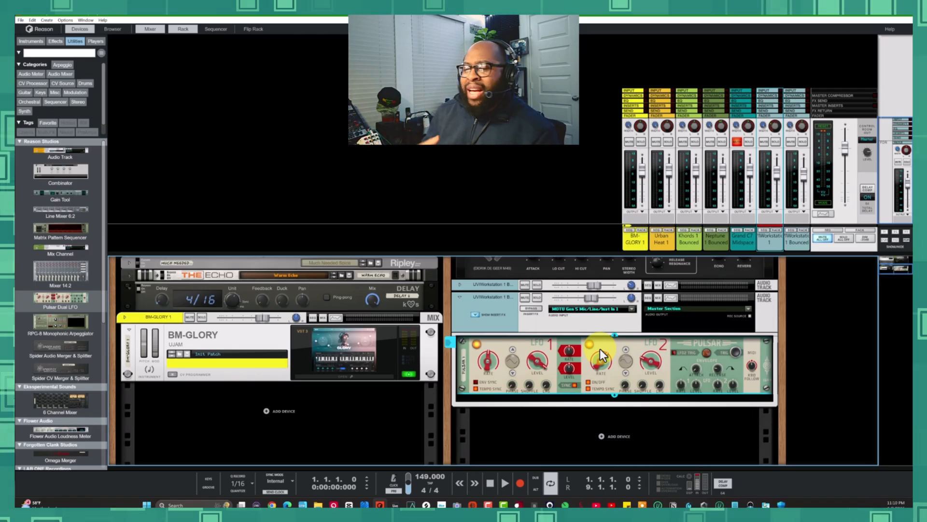
key("space")
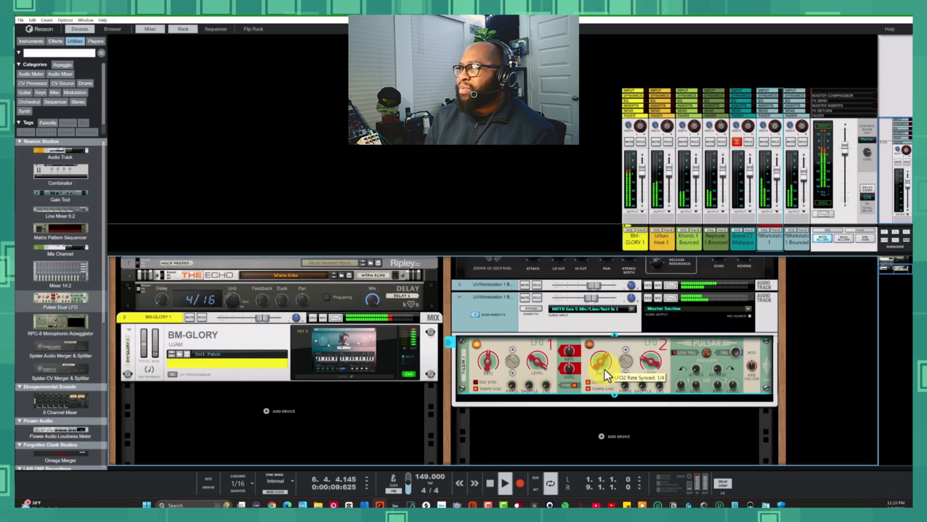
left_click_drag(601, 361, 607, 378)
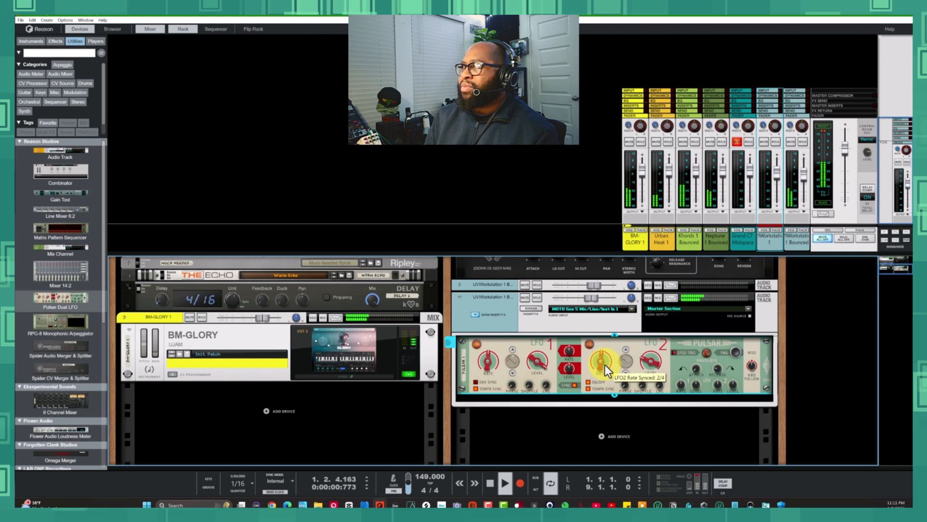
key("space")
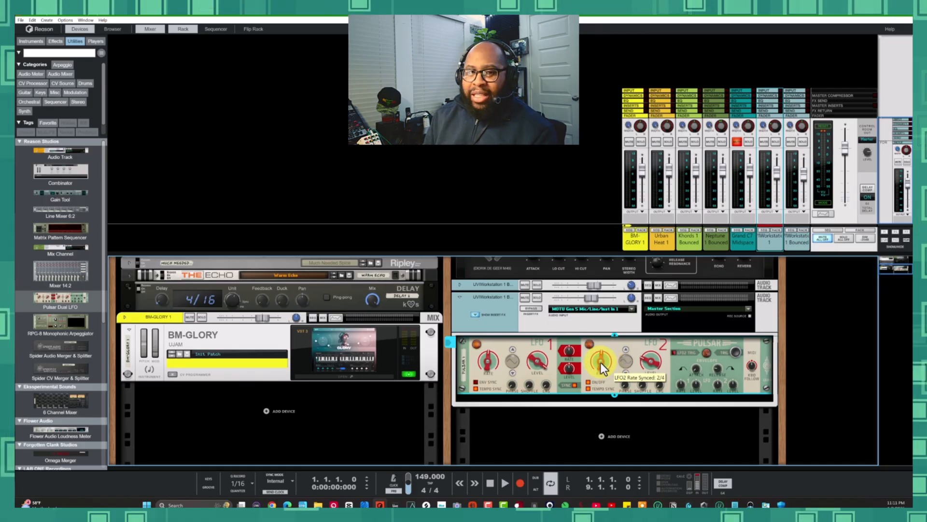
key("space")
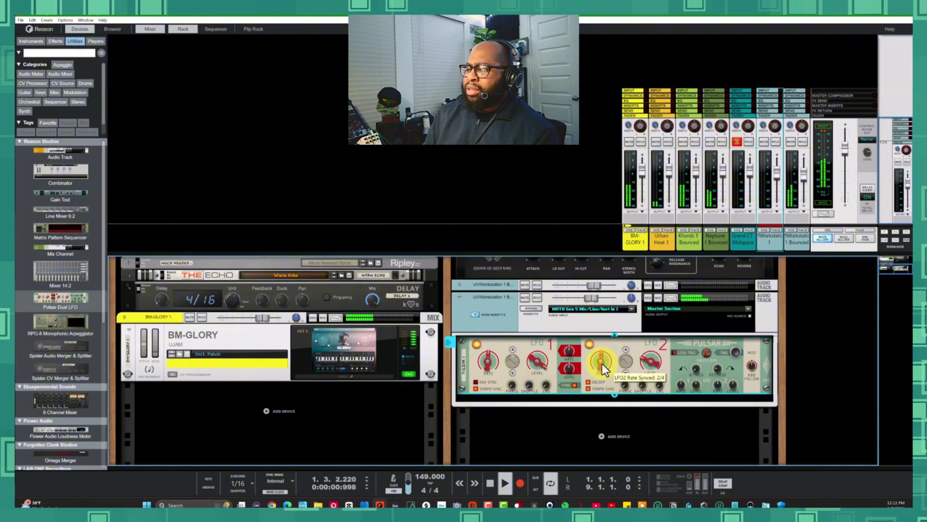
key("space")
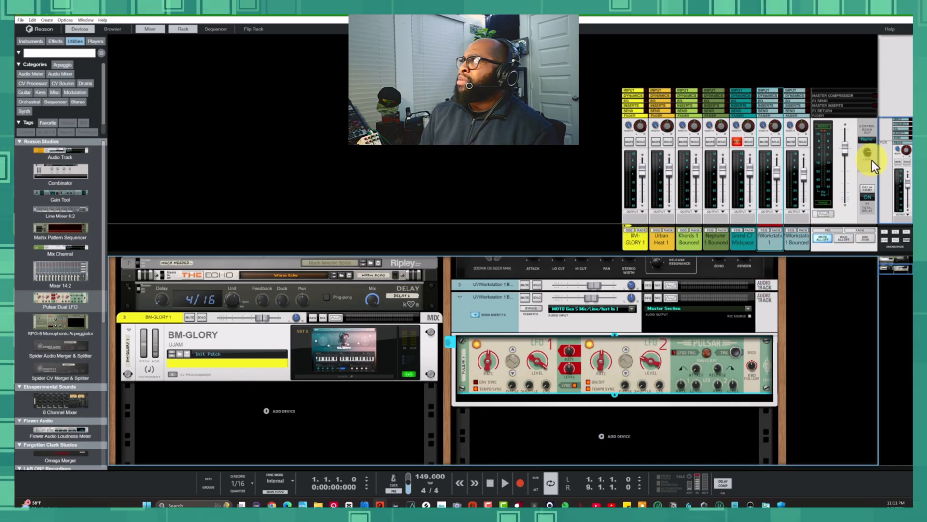
Lower the master fader during playback and check the bounced track's CV connections on the rear of the rack
key("space")
left_click_drag(844, 154, 844, 179)
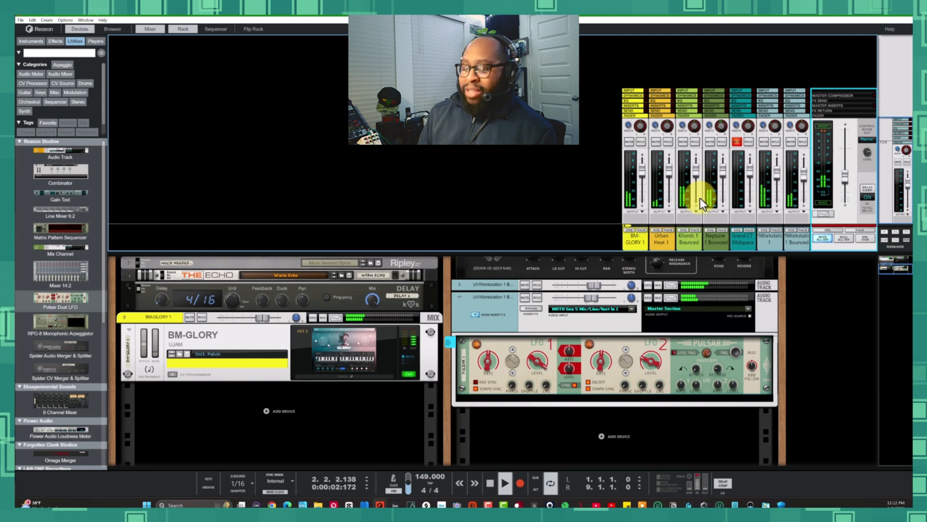
key("Tab")
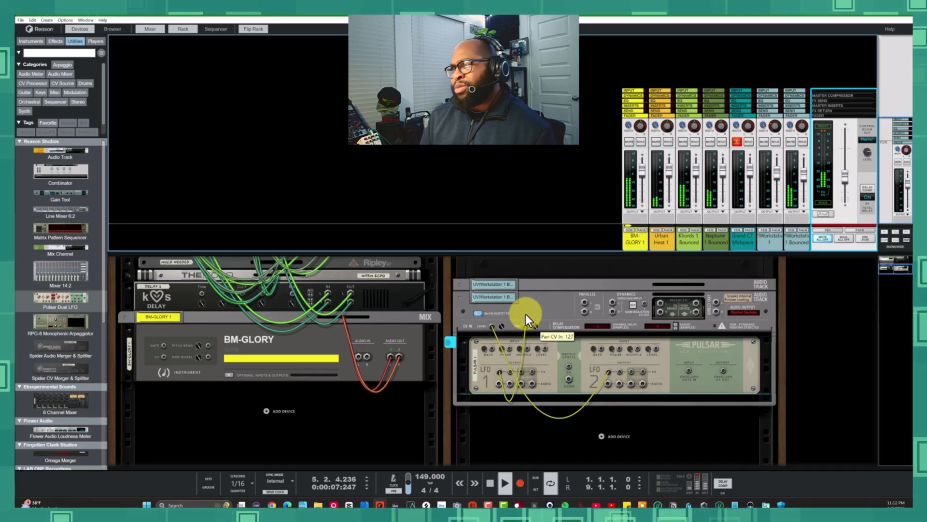
key("Tab")
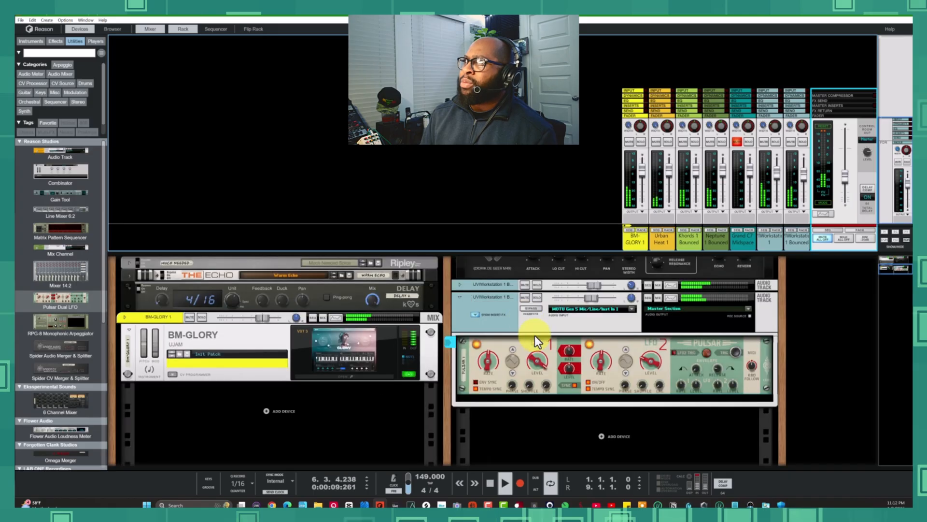